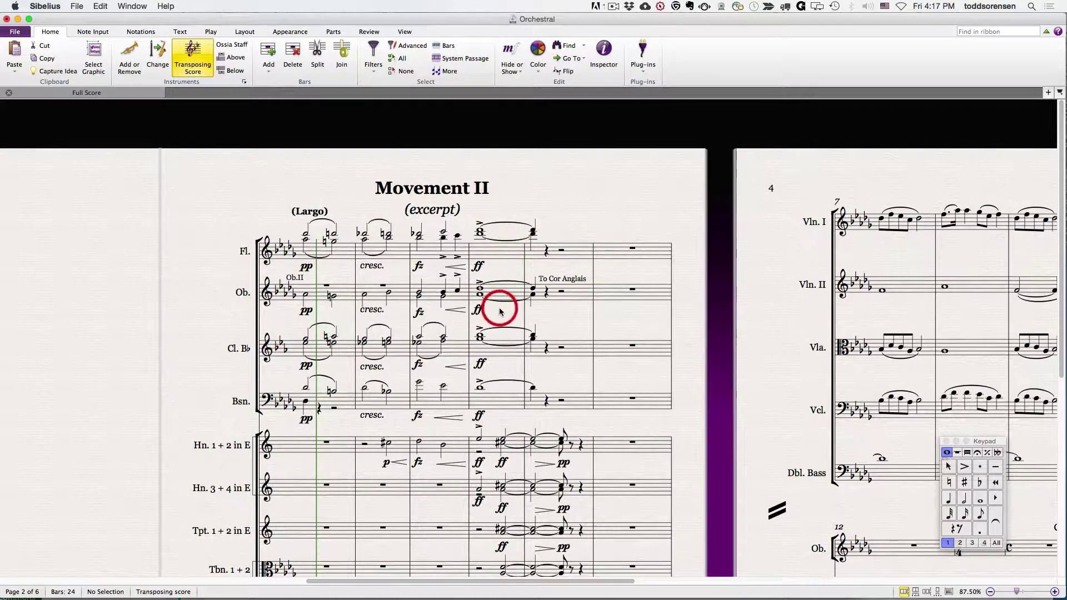
- Select Violin I notes one, three and five in bar 7, the second slur's first note in bar 8, and notes one and three in bar 9
{"action": "scroll", "coordinate": [841, 179], "scroll_direction": "right", "scroll_amount": 10}
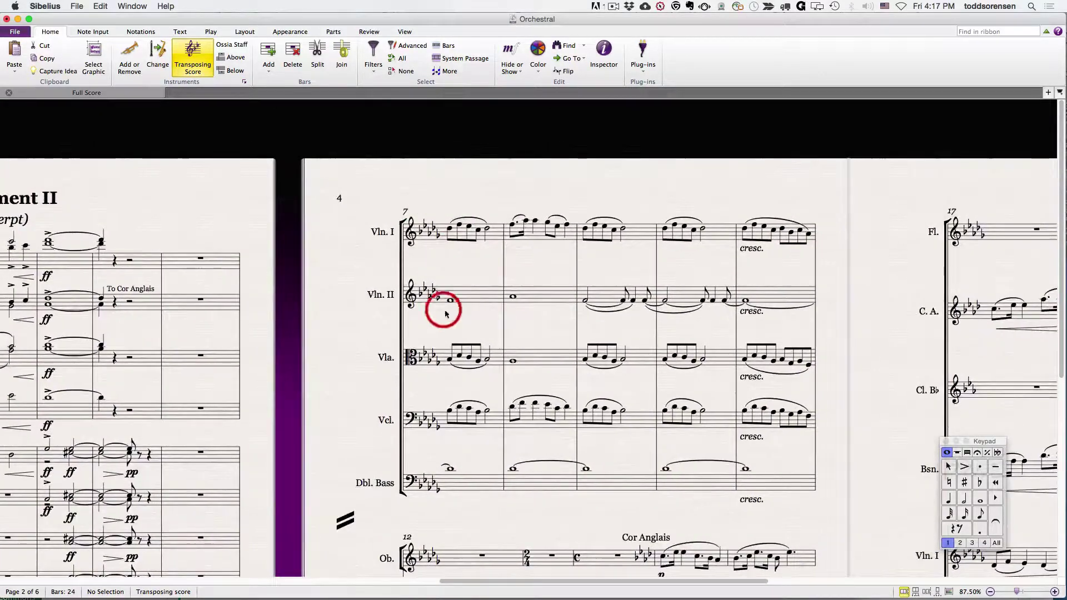
{"action": "left_click", "coordinate": [450, 231]}
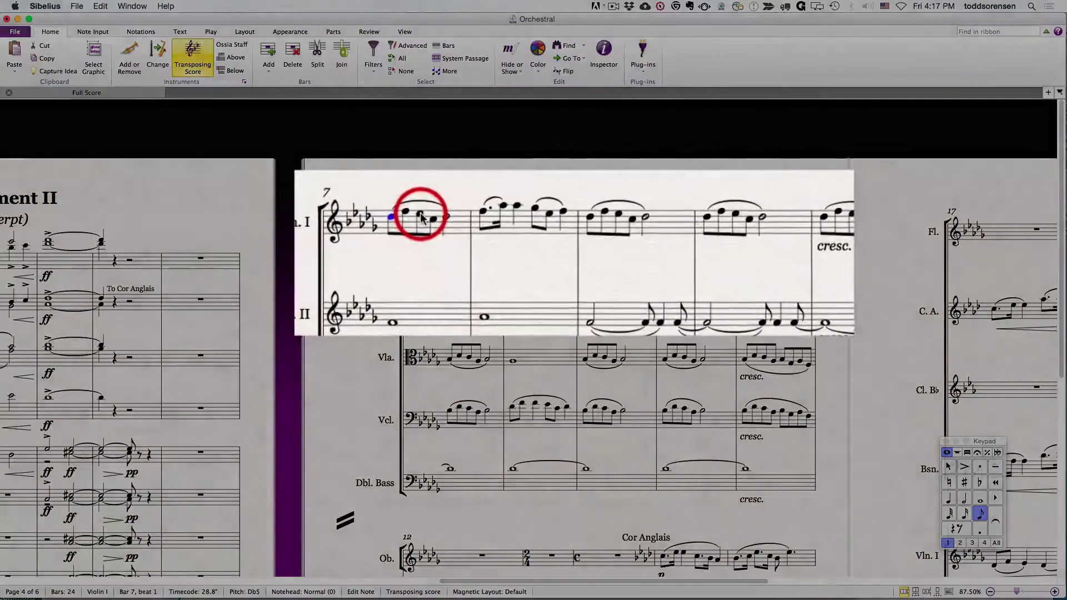
{"action": "left_click", "coordinate": [469, 227], "text": "super"}
{"action": "left_click", "coordinate": [439, 217], "text": "super"}
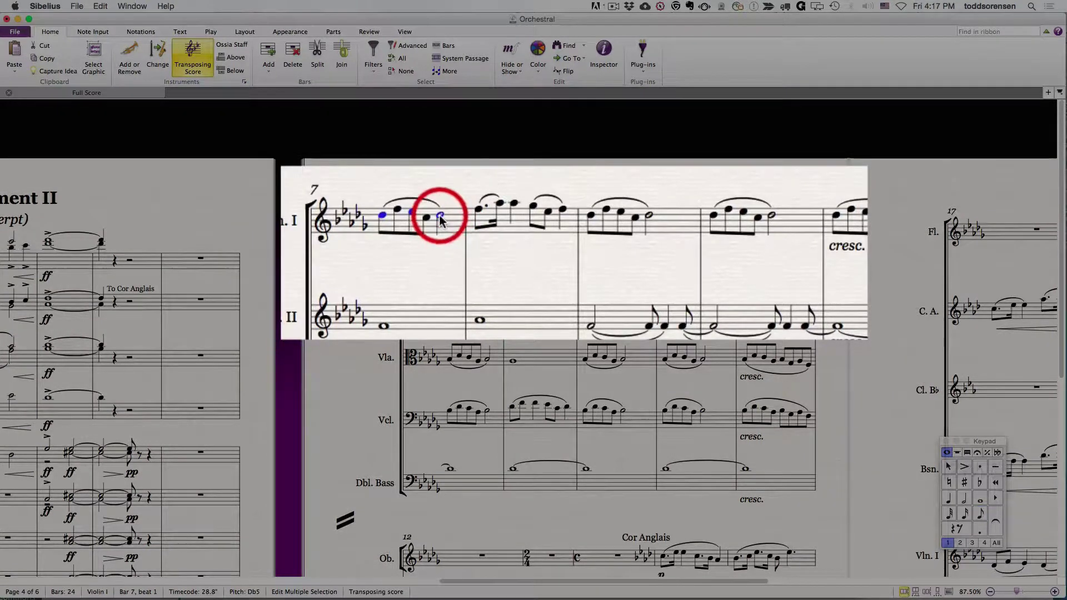
{"action": "left_click", "coordinate": [534, 207], "text": "super"}
{"action": "left_click", "coordinate": [590, 215], "text": "super"}
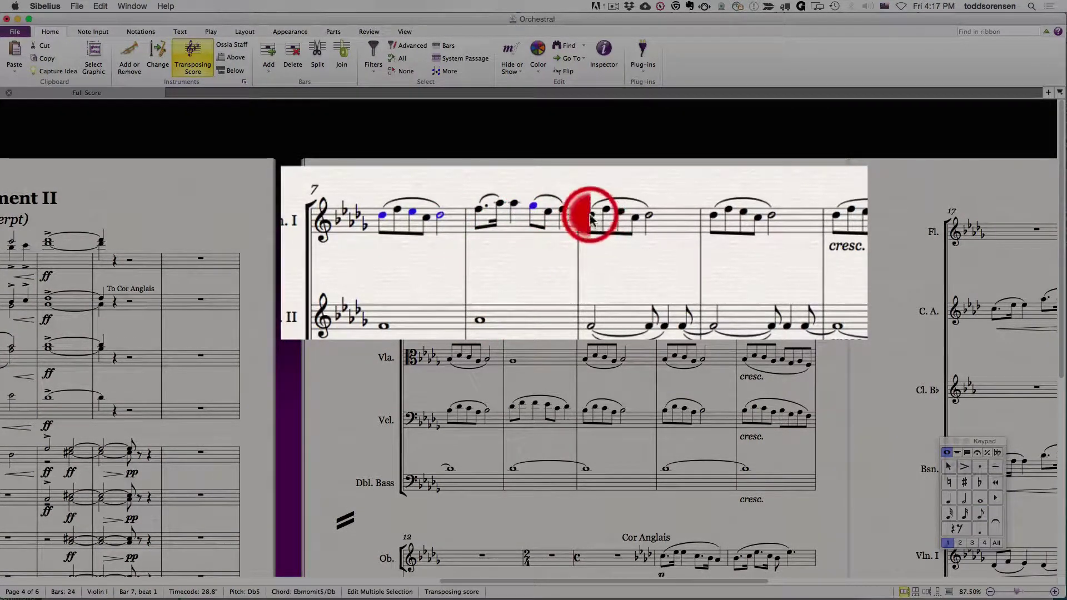
{"action": "left_click", "coordinate": [621, 214], "text": "super"}
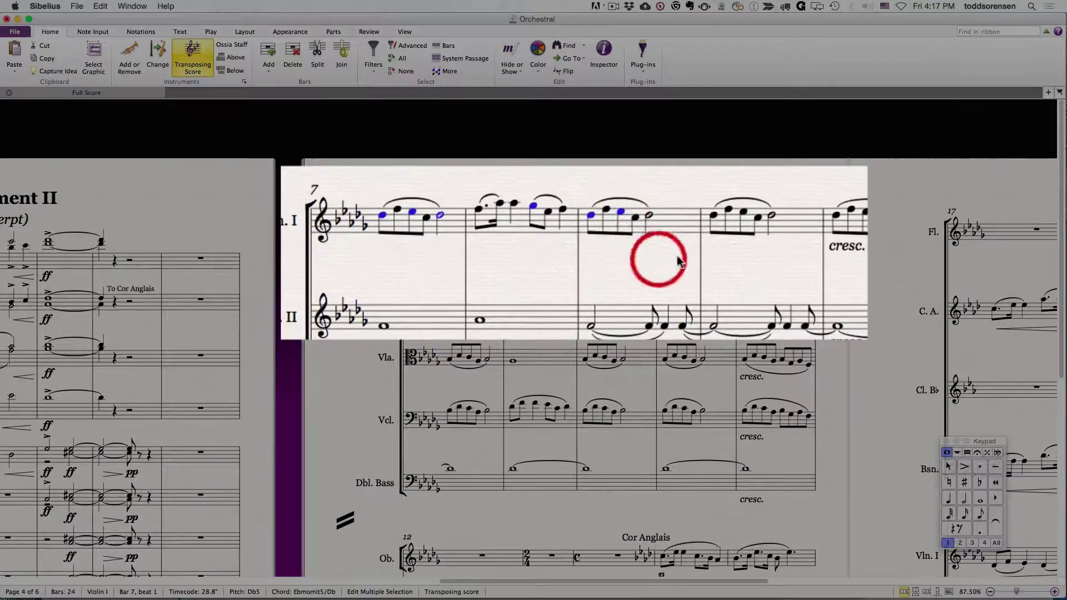
- Add the first four Violin I notes of bar 10 to the multiple selection, undoing recent selection changes and reselecting notes as needed
{"action": "left_click", "coordinate": [725, 210], "text": "super"}
{"action": "left_click", "coordinate": [741, 213], "text": "super"}
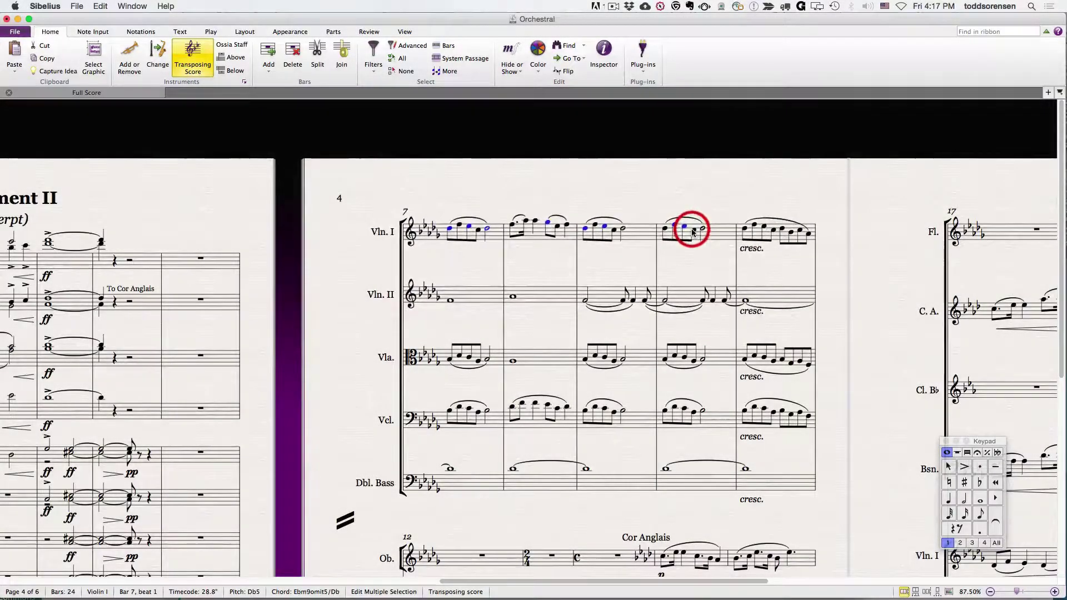
{"action": "left_click", "coordinate": [693, 229], "text": "super"}
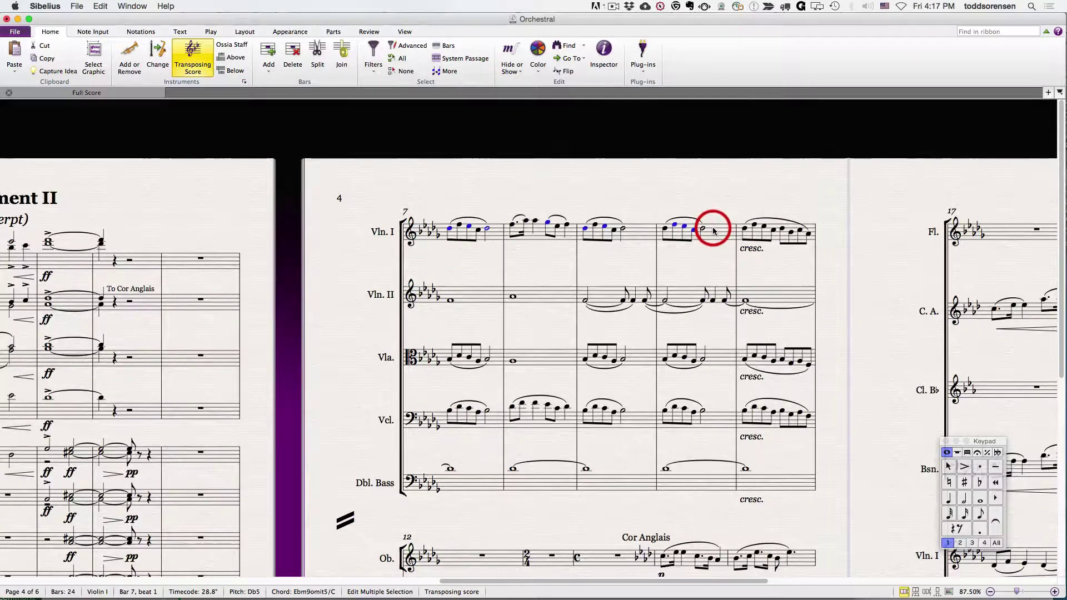
{"action": "left_click", "coordinate": [713, 231], "text": "super"}
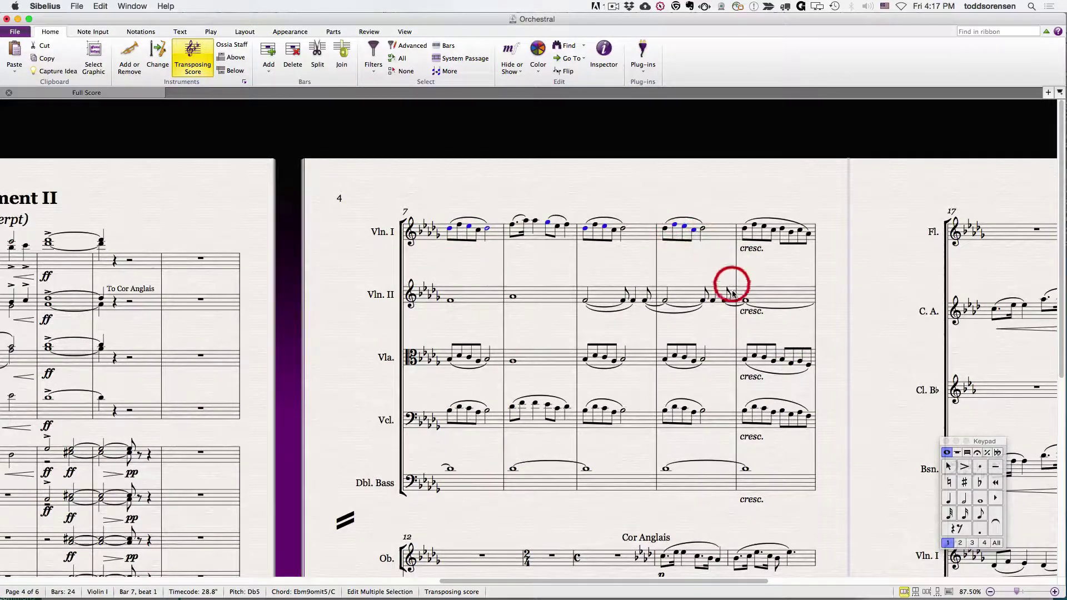
{"action": "key", "text": "super+c"}
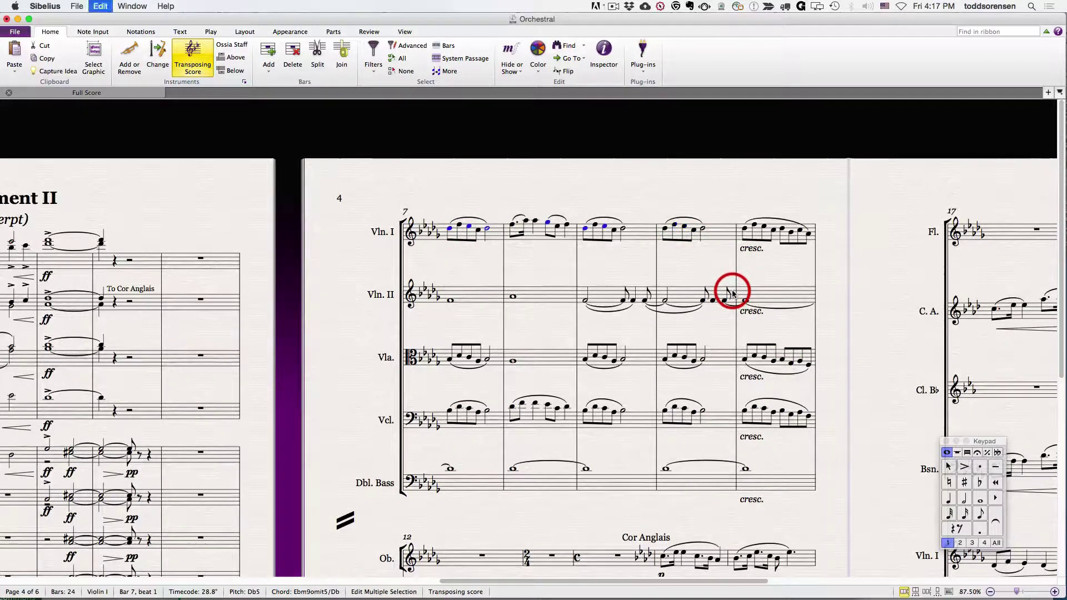
{"action": "key", "text": "super+z"}
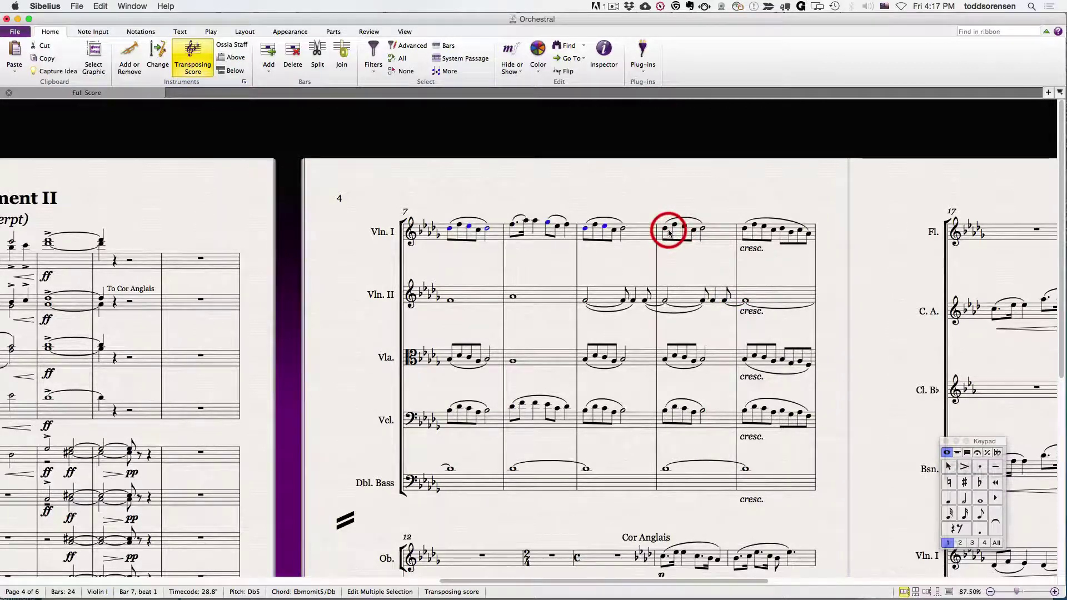
{"action": "left_click", "coordinate": [665, 229], "text": "super"}
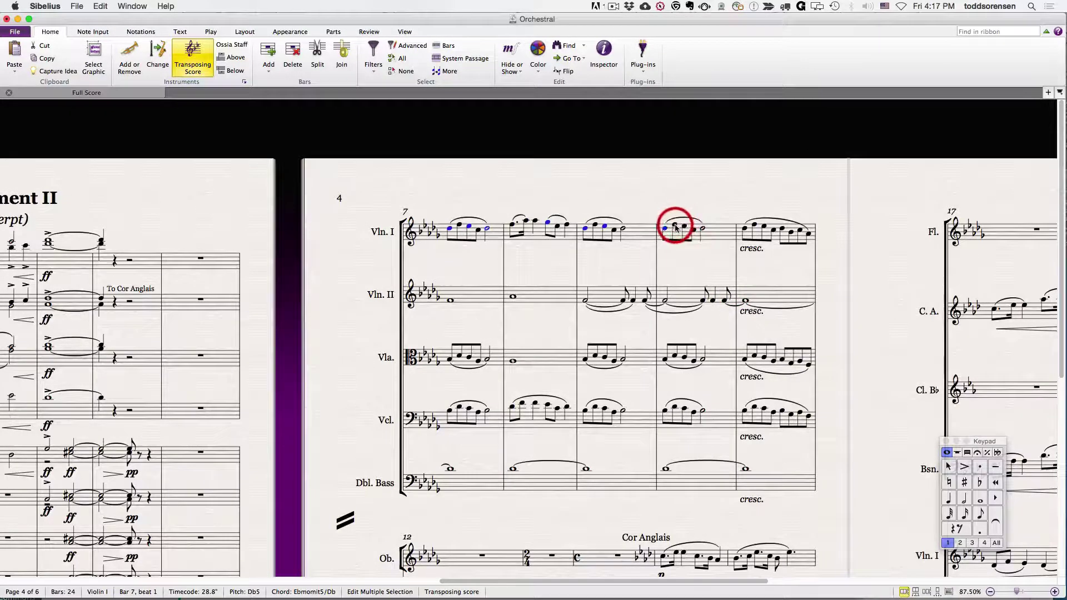
{"action": "left_click", "coordinate": [675, 225], "text": "super"}
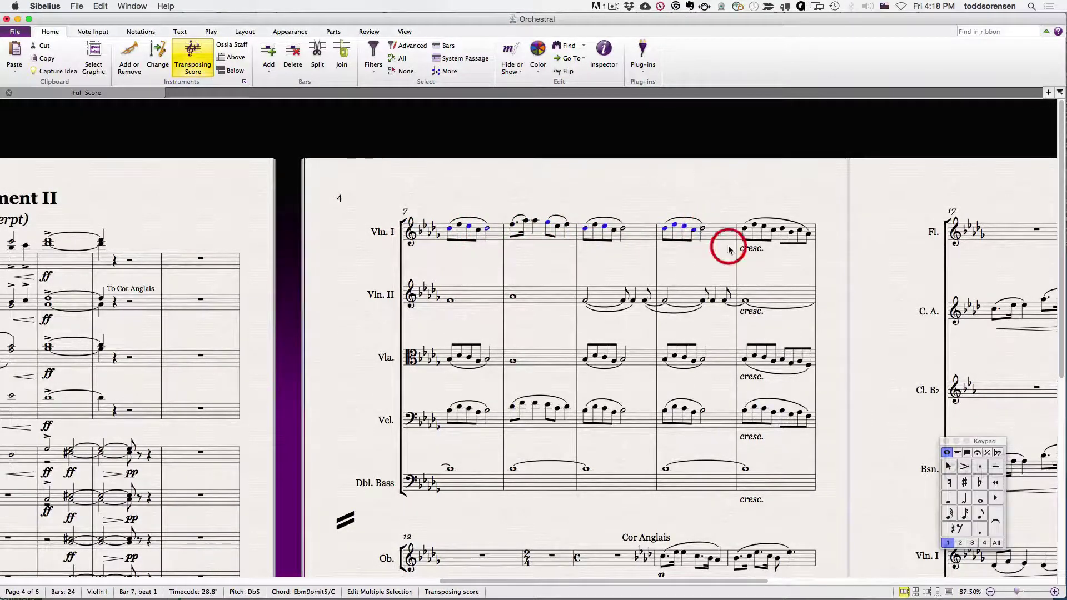
- Try adding accents to all the selected Violin I notes, and undo back to the unaccented multiple selection
{"action": "left_click", "coordinate": [965, 467]}
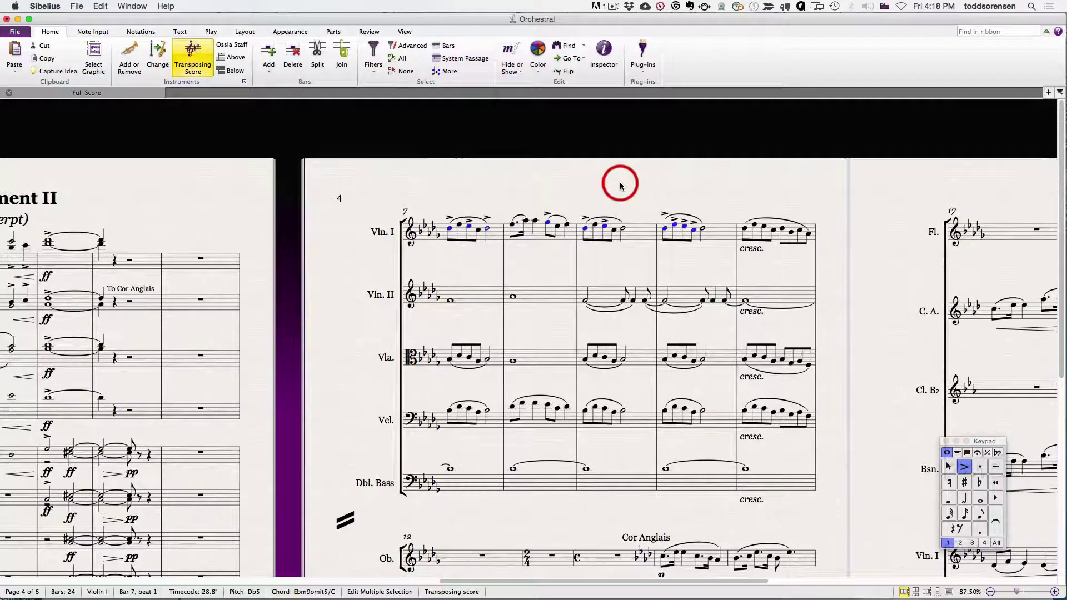
{"action": "left_click", "coordinate": [621, 186]}
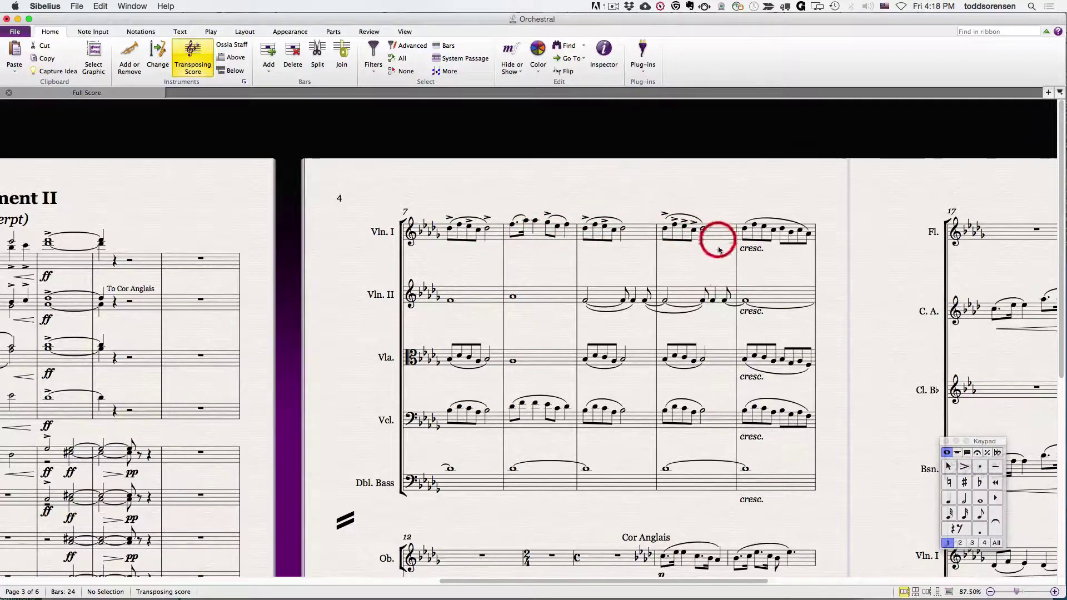
{"action": "key", "text": "super+z"}
{"action": "key", "text": "super+z"}
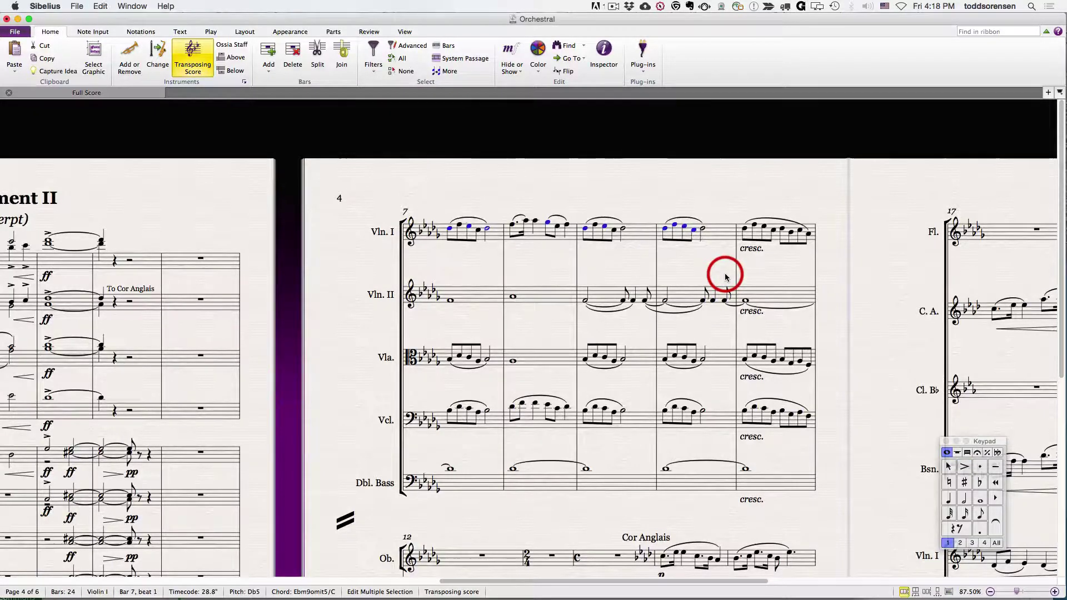
- Toggle individual Violin I notes in bars 7 to 10 out of and into the multiple selection, and clear the selection
{"action": "left_click", "coordinate": [548, 224], "text": "super"}
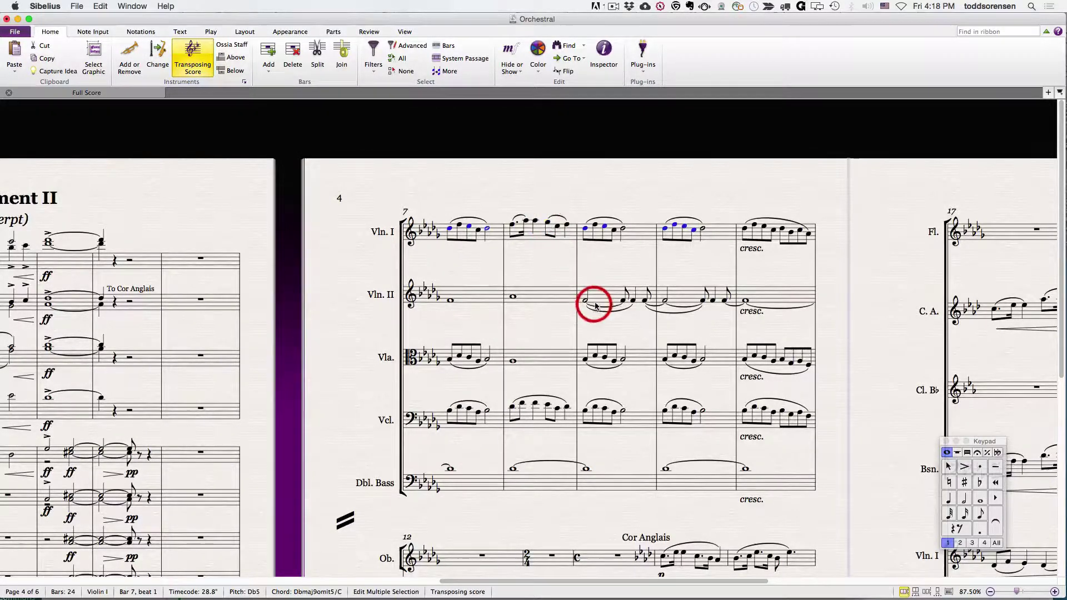
{"action": "left_click", "coordinate": [606, 227], "text": "super"}
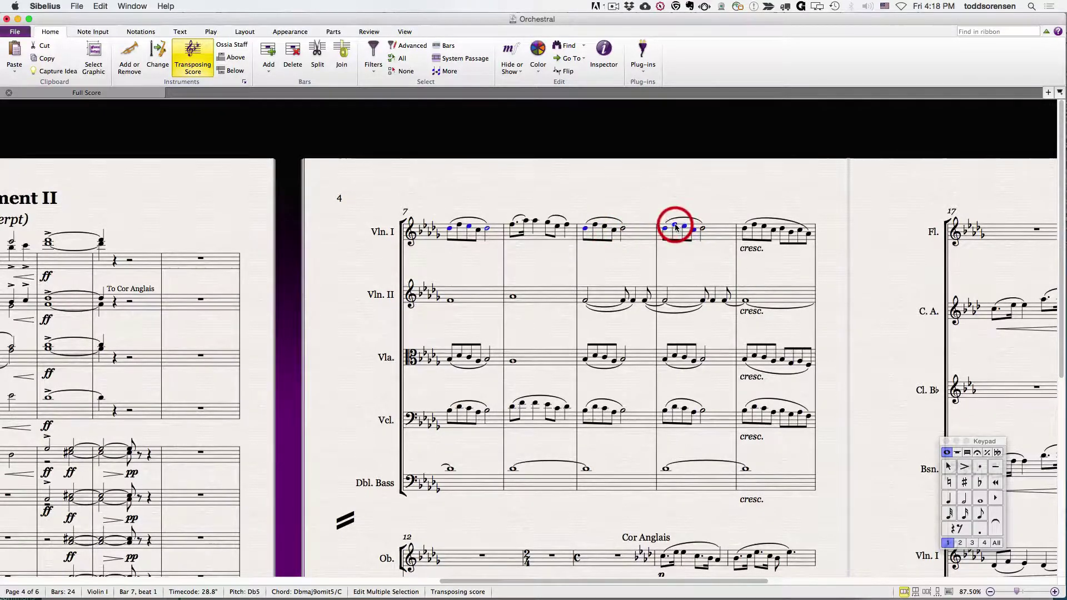
{"action": "left_click", "coordinate": [684, 227], "text": "super"}
{"action": "left_click", "coordinate": [693, 228], "text": "super"}
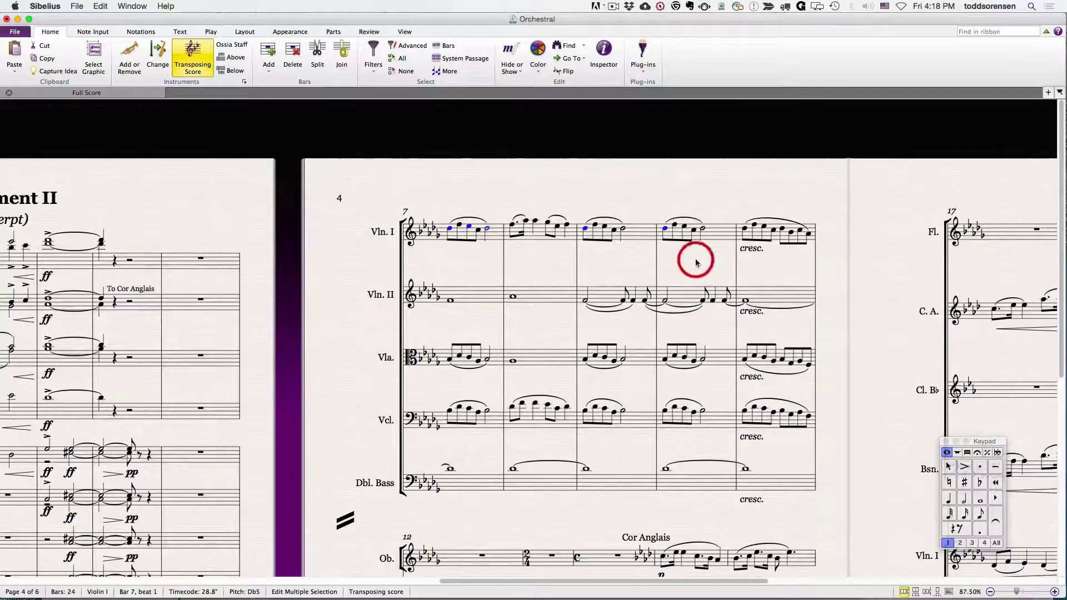
{"action": "left_click", "coordinate": [469, 227], "text": "super"}
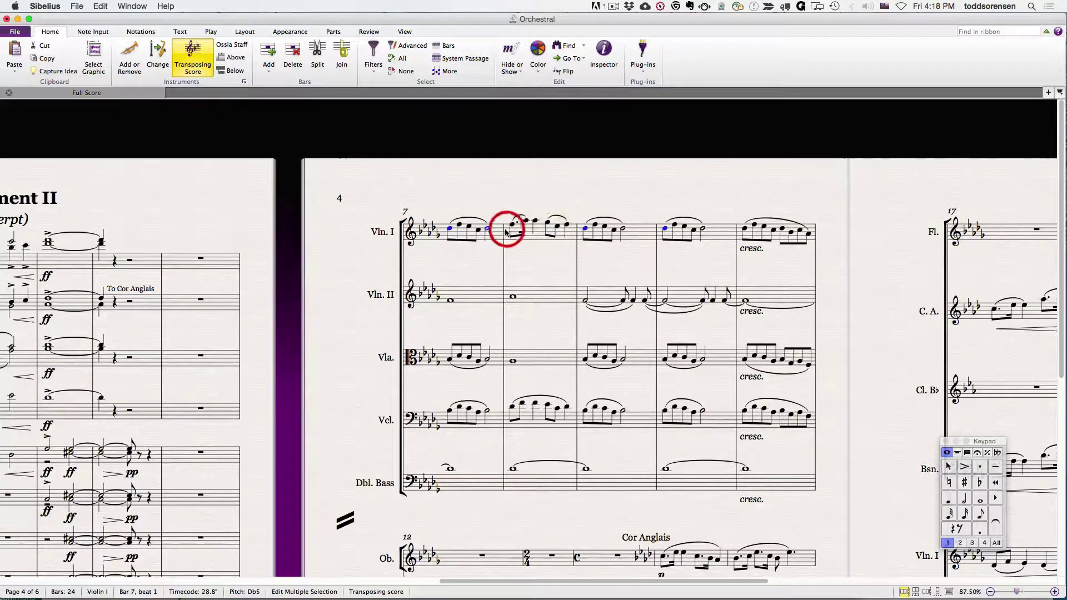
{"action": "left_click", "coordinate": [477, 229], "text": "super"}
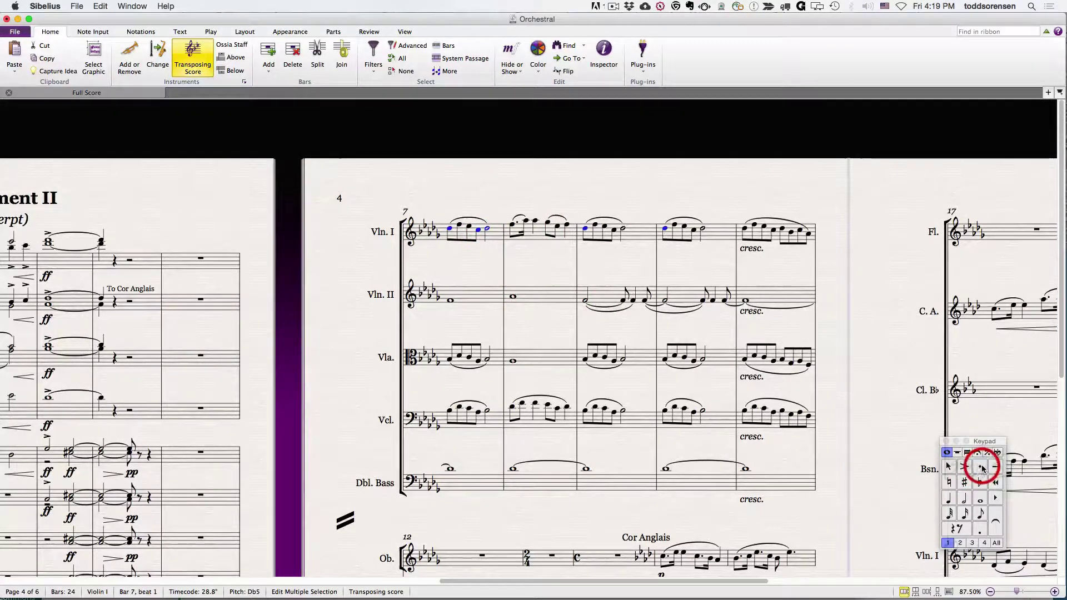
{"action": "left_click", "coordinate": [676, 190]}
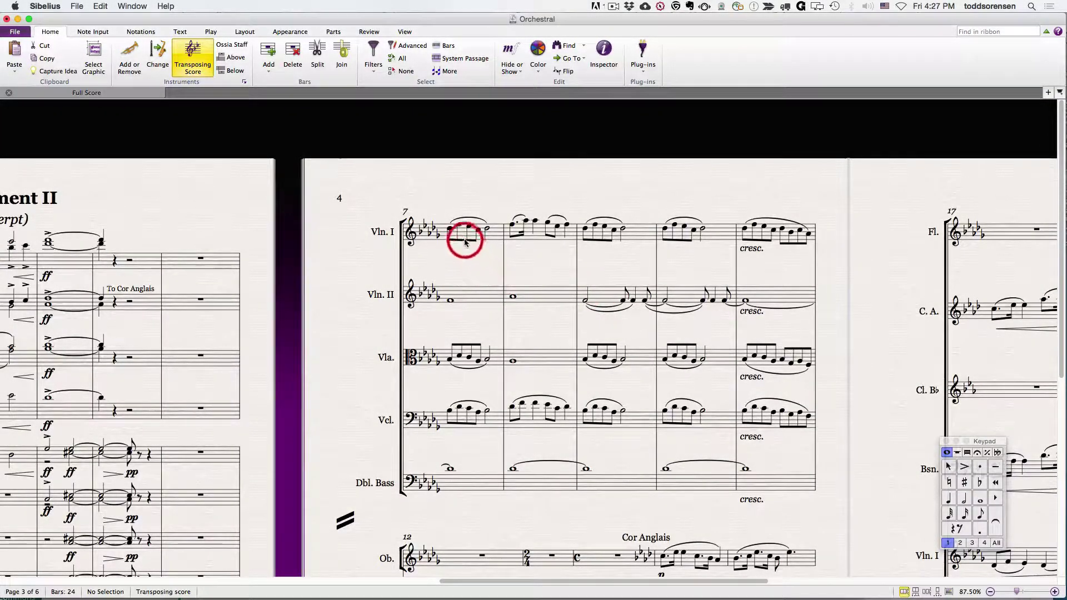
- Select bar 7 in Violin I, extend the passage selection through every string staff down to Double Bass, and clear it
{"action": "left_click", "coordinate": [463, 239]}
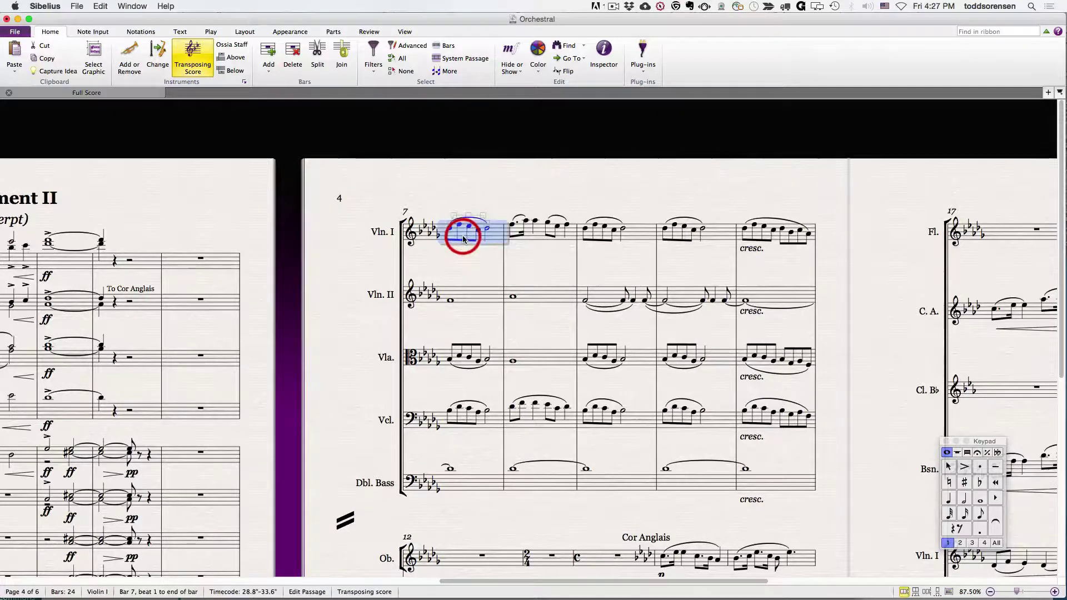
{"action": "left_click", "coordinate": [469, 302], "text": "shift"}
{"action": "left_click", "coordinate": [466, 372], "text": "shift"}
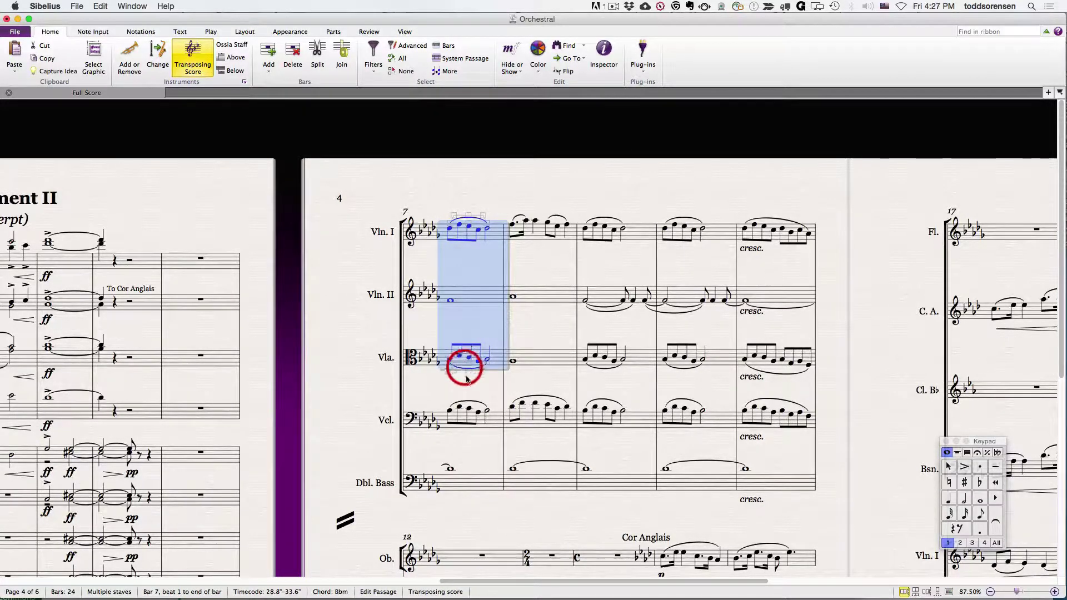
{"action": "left_click", "coordinate": [461, 418], "text": "shift"}
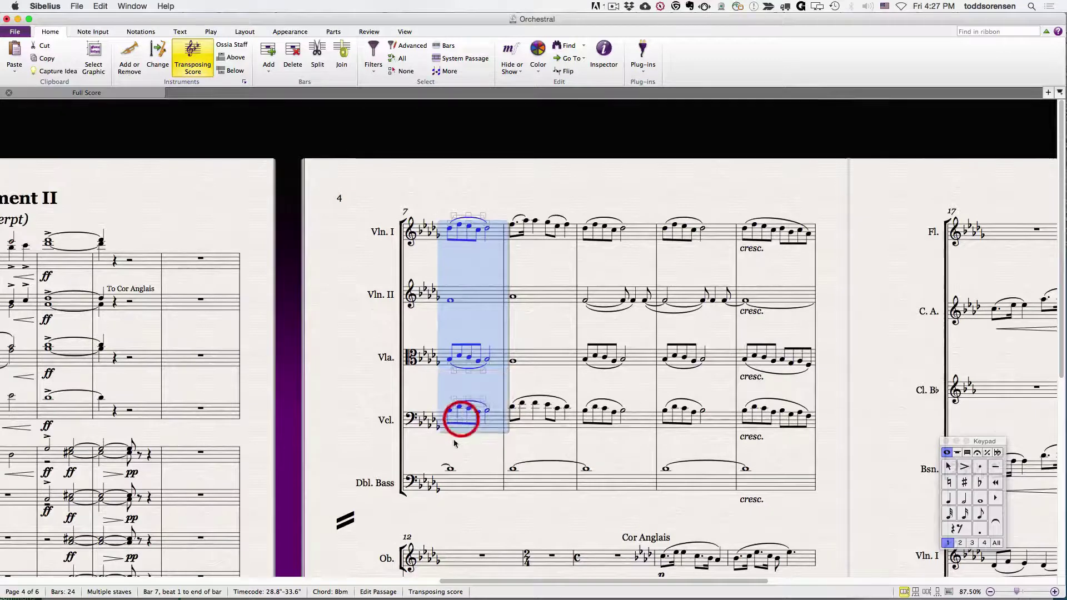
{"action": "left_click", "coordinate": [464, 476], "text": "shift"}
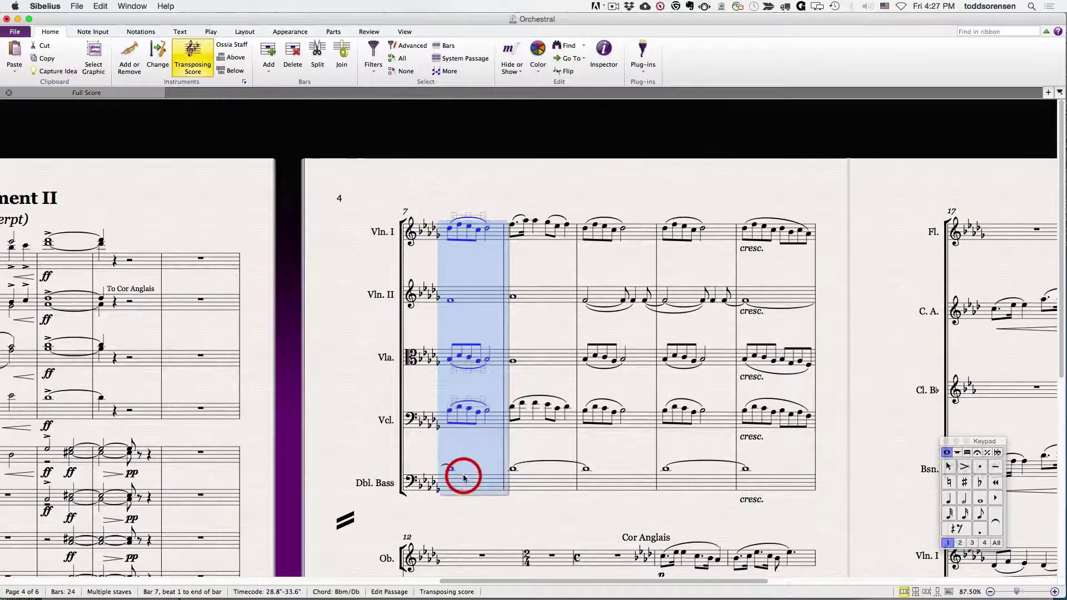
{"action": "left_click", "coordinate": [507, 202]}
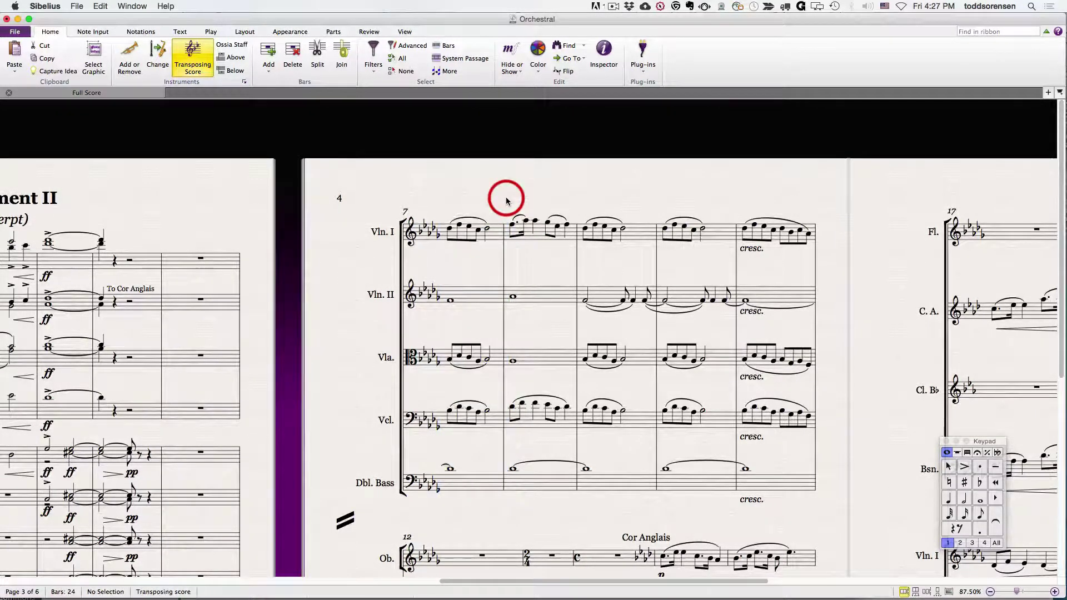
- Select bar 7 of Violin I and Viola plus individual Double Bass bars as a non-adjacent passage selection
{"action": "left_click", "coordinate": [462, 237]}
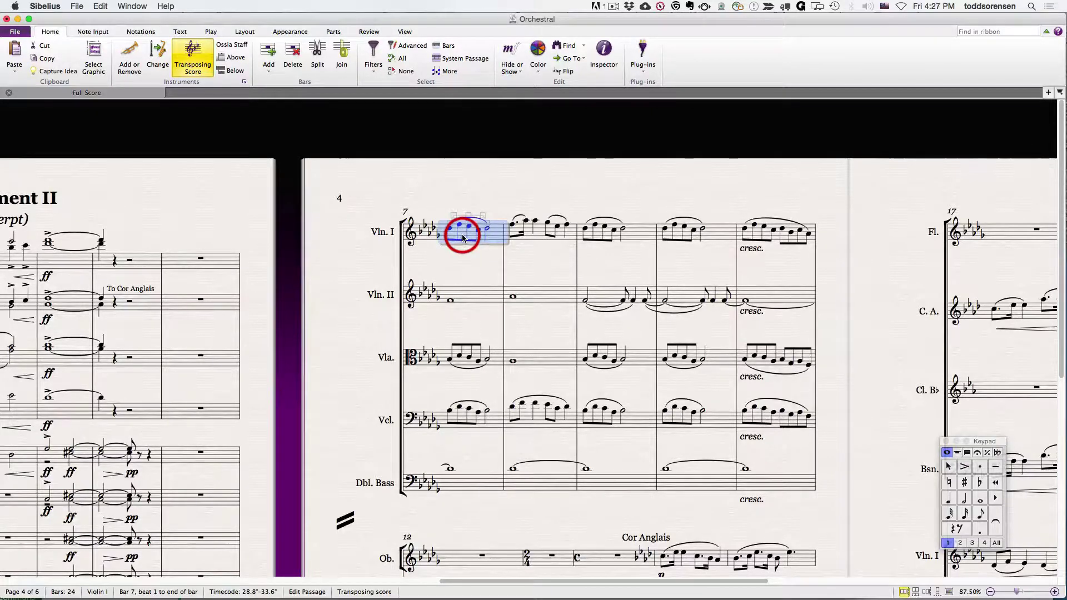
{"action": "left_click", "coordinate": [465, 364], "text": "super"}
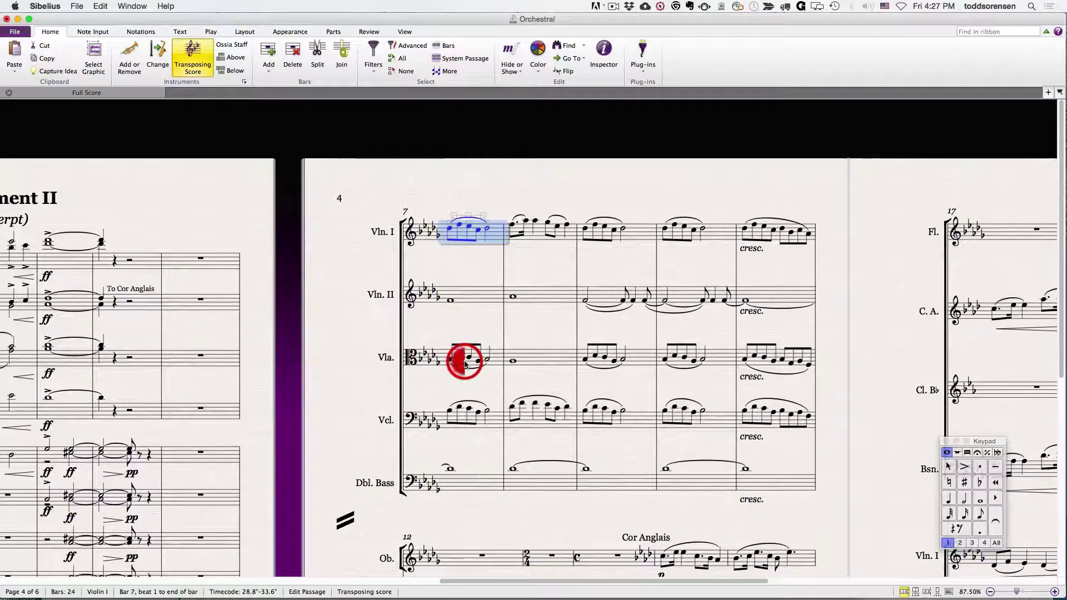
{"action": "left_click", "coordinate": [473, 469], "text": "super"}
{"action": "left_click", "coordinate": [552, 477], "text": "super"}
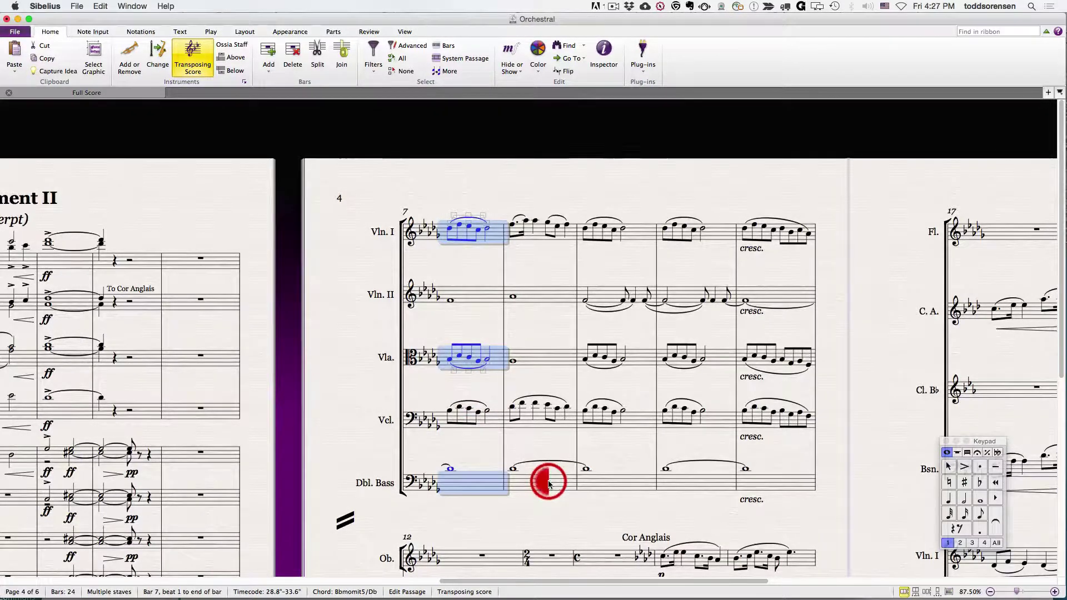
{"action": "left_click", "coordinate": [471, 483], "text": "super"}
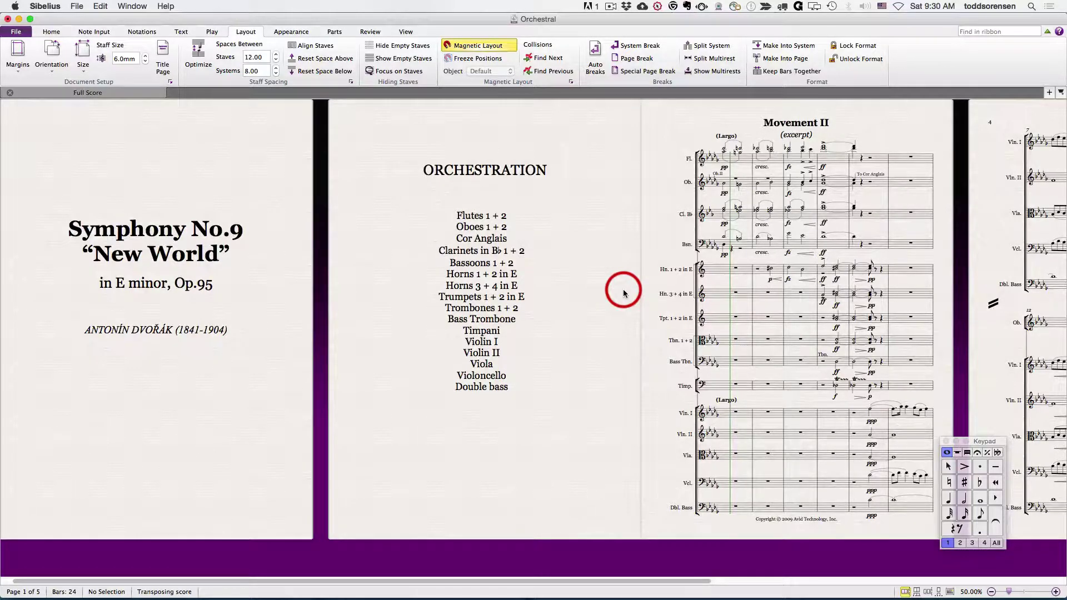
- Focus the score on only the Flute, Horn 1 + 2 and Violin I staves by selecting their first bars, and clear the selection
{"action": "left_click", "coordinate": [736, 160]}
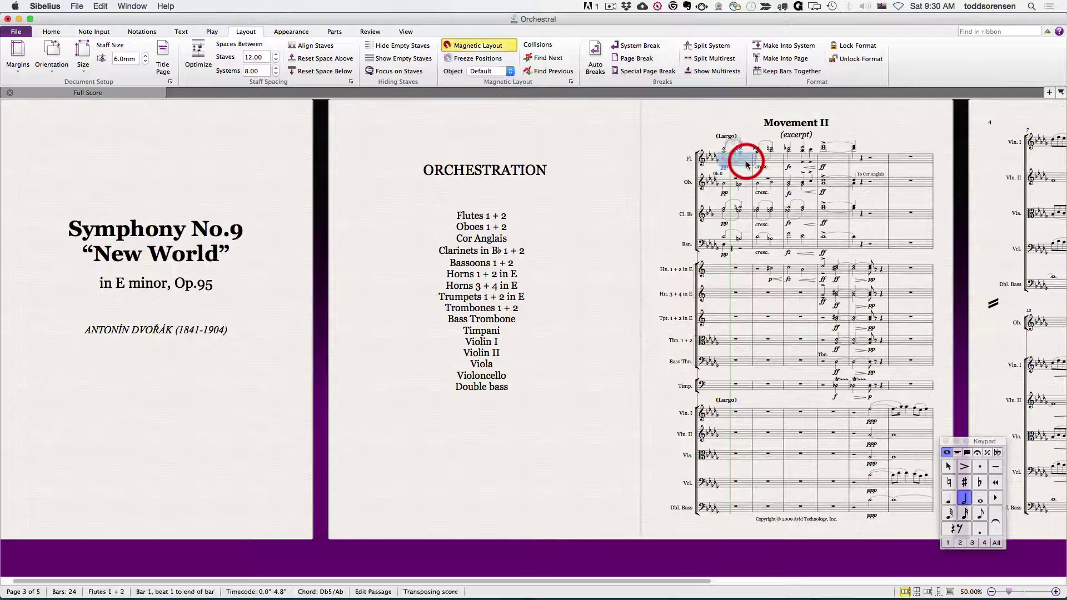
{"action": "left_click", "coordinate": [741, 274], "text": "super"}
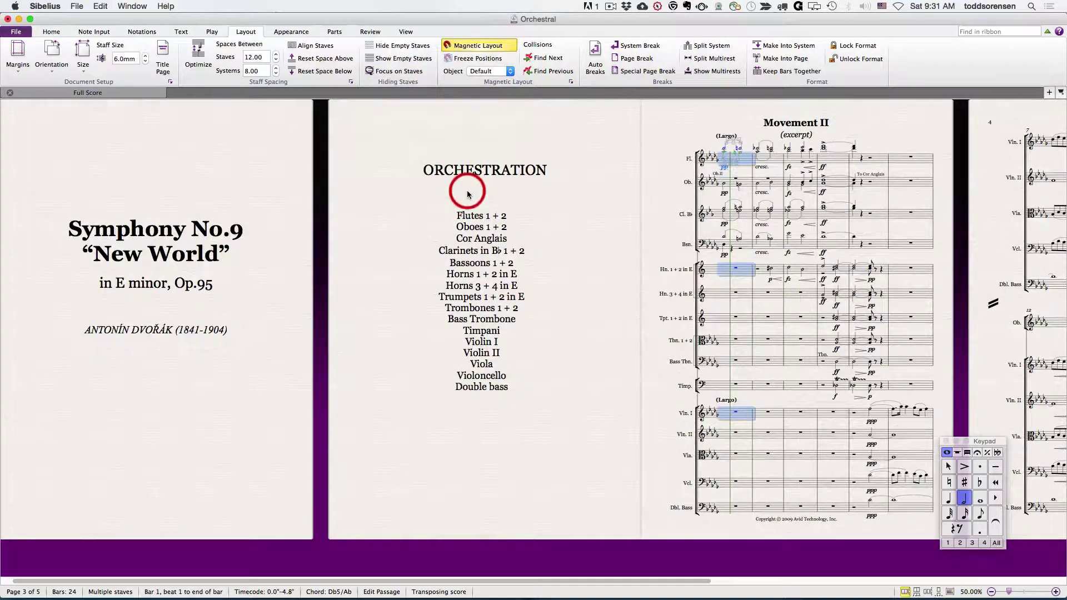
{"action": "key", "text": "alt+super+f"}
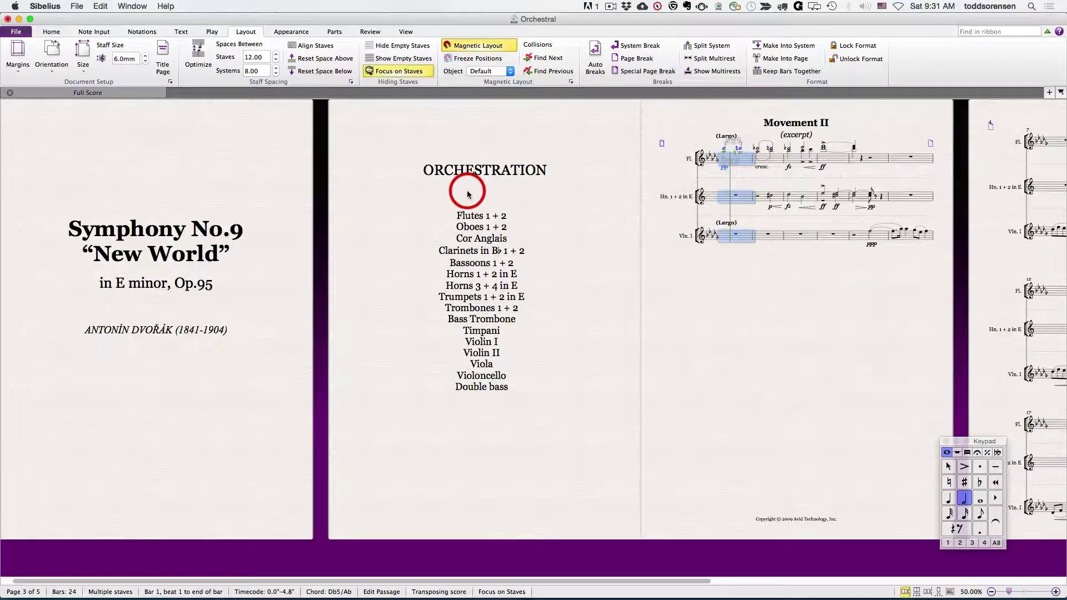
{"action": "left_click", "coordinate": [658, 172]}
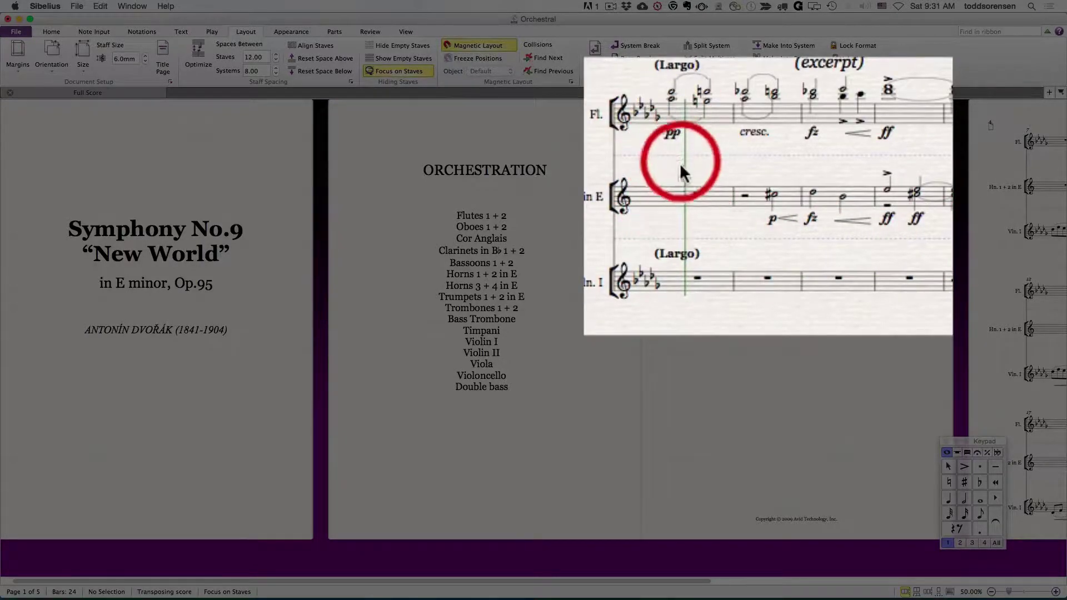
- Turn off Focus on Staves to bring back the full orchestral score
{"action": "key", "text": "alt+super+f"}
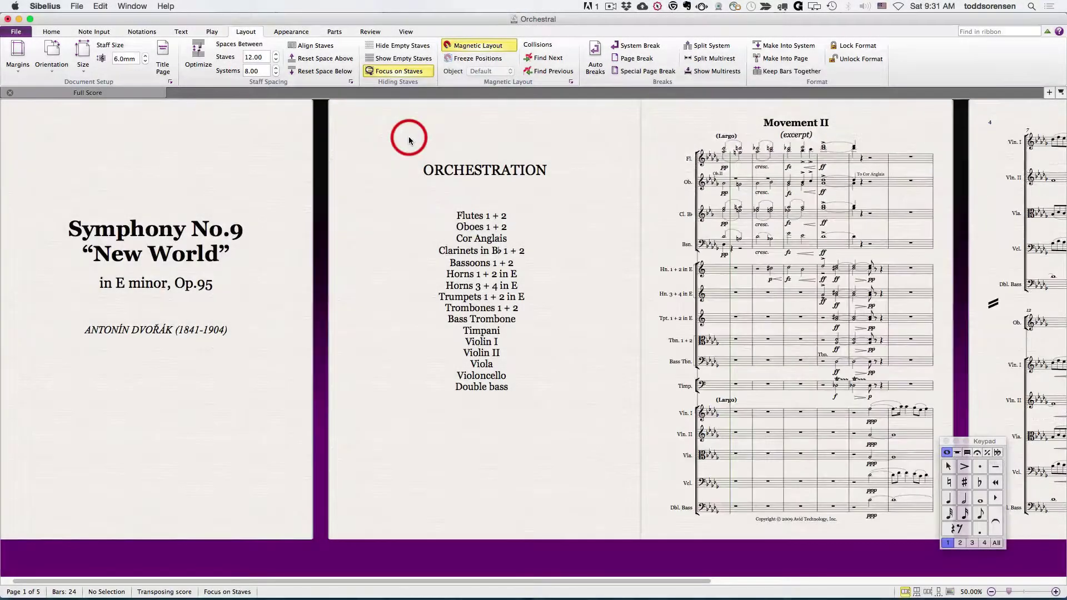
- Focus the score on only the Violin I, Violin II and Viola staves using a bar 1 passage selection, and clear the selection
{"action": "left_click", "coordinate": [745, 412]}
{"action": "left_click", "coordinate": [748, 434], "text": "shift"}
{"action": "left_click", "coordinate": [748, 459], "text": "shift"}
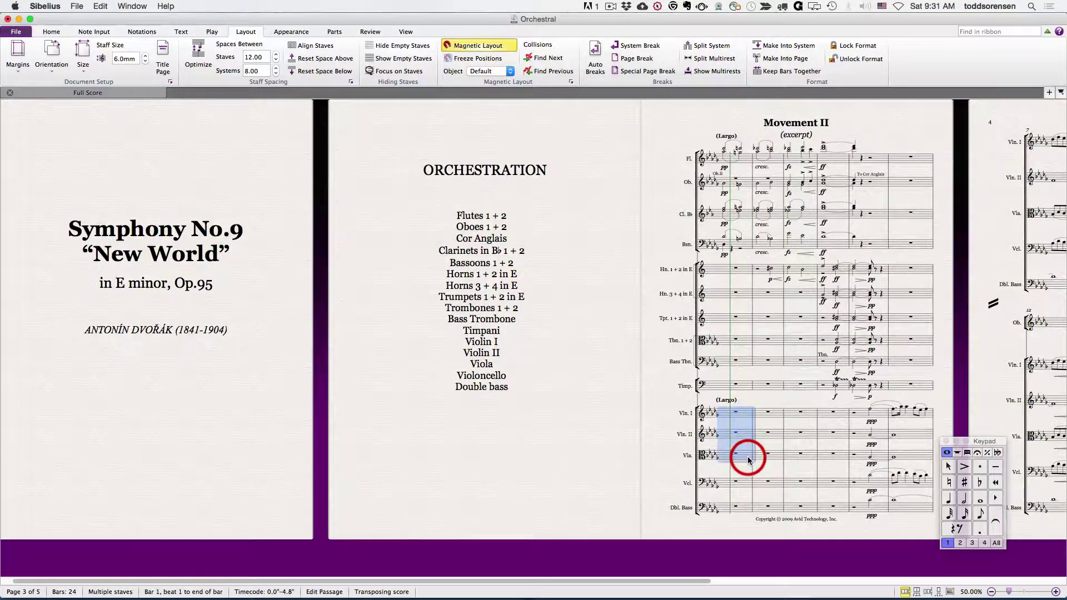
{"action": "key", "text": "alt+super+f"}
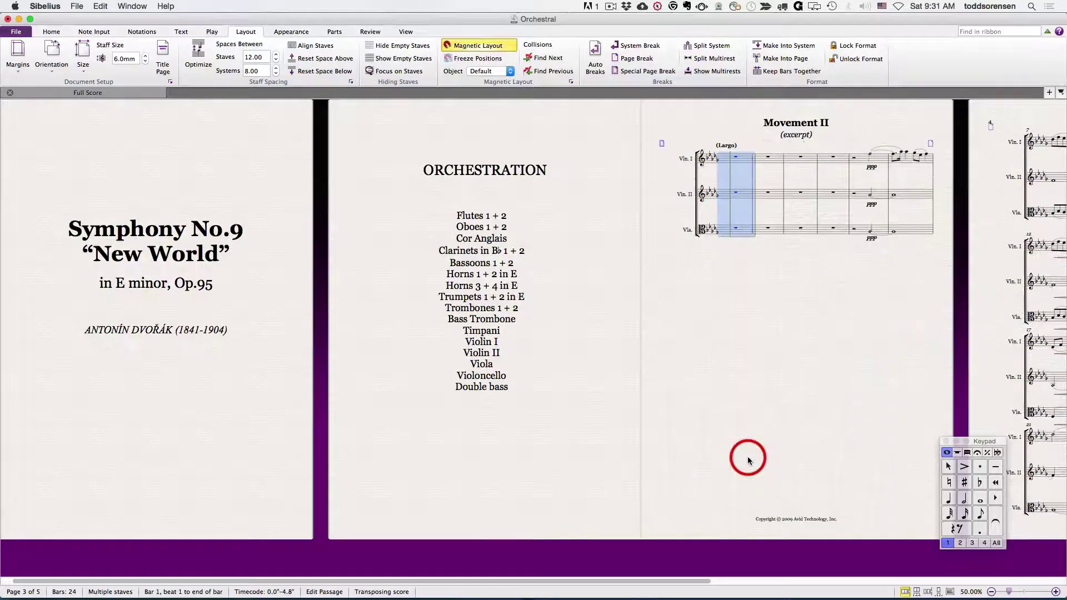
{"action": "left_click", "coordinate": [692, 337]}
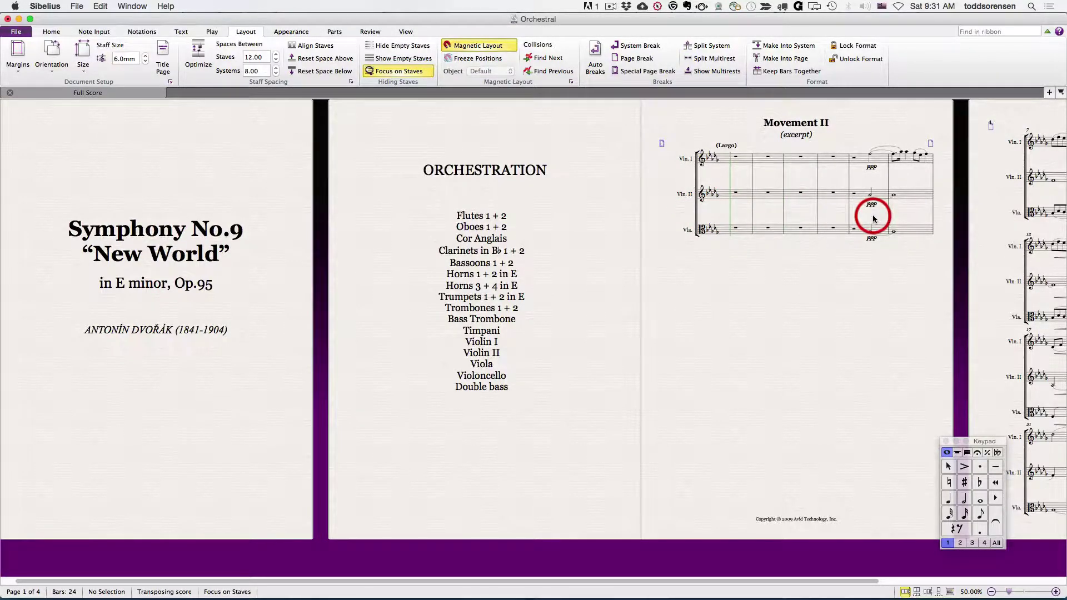
- Turn off Focus on Staves and select bar 1 of Flute, Horn 1 + 2 and Violin I as a non-adjacent passage selection
{"action": "key", "text": "super+alt+f"}
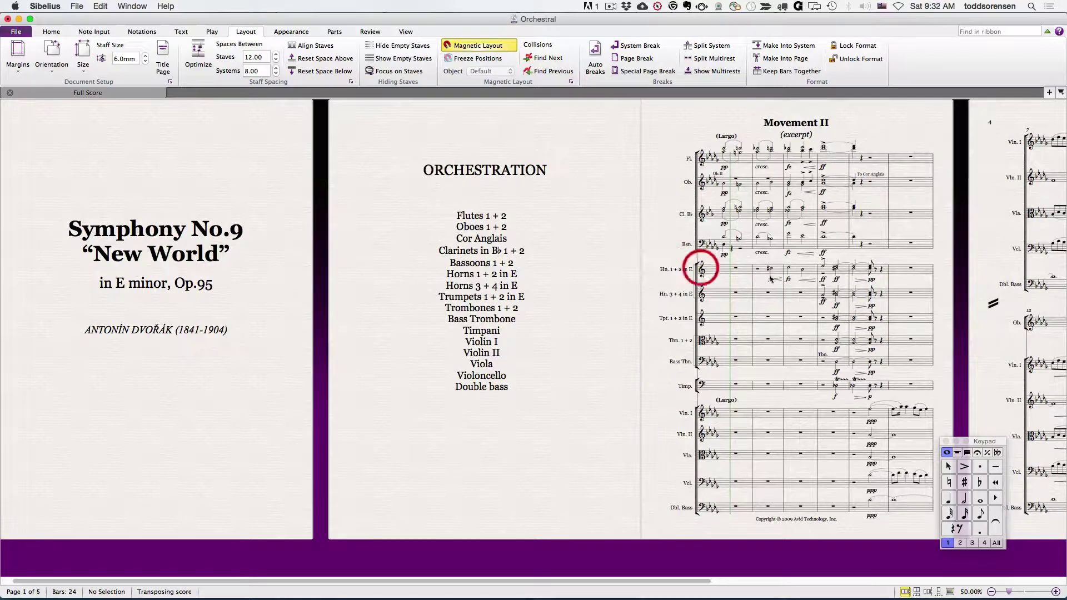
{"action": "left_click", "coordinate": [739, 163]}
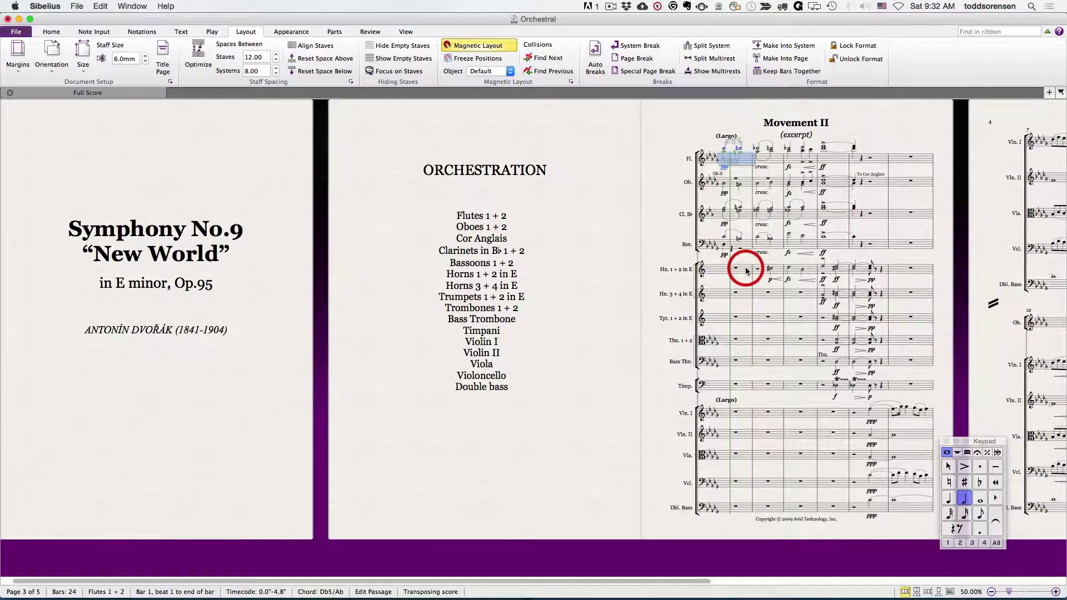
{"action": "left_click", "coordinate": [746, 271], "text": "super"}
{"action": "left_click", "coordinate": [746, 413], "text": "super"}
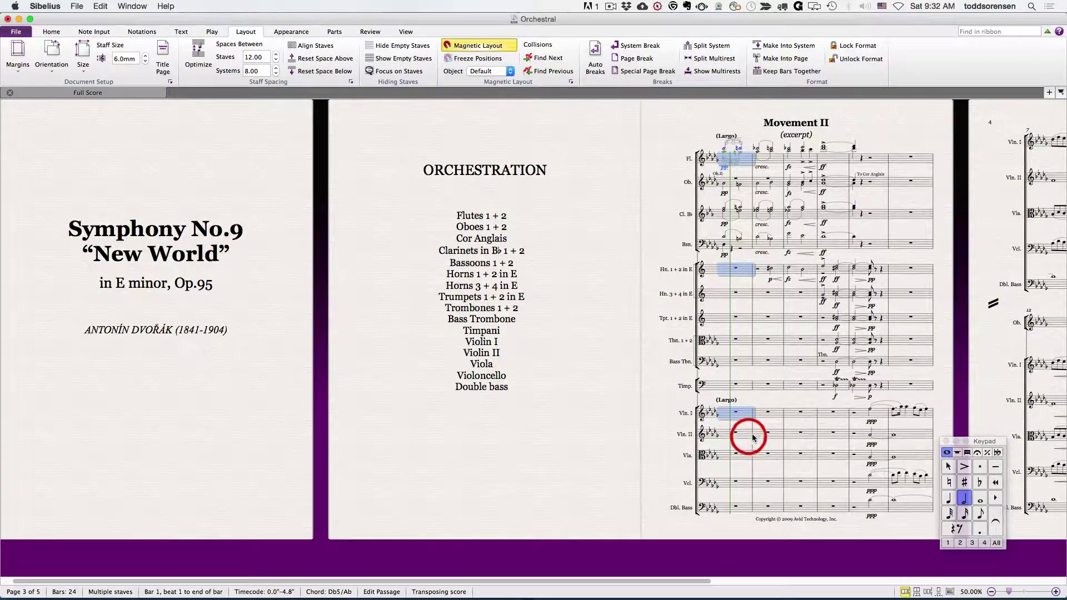
- Focus the score on only the Flute, Horn 1 + 2 and Timpani staves by selecting bar 4 in each
{"action": "left_click", "coordinate": [833, 160]}
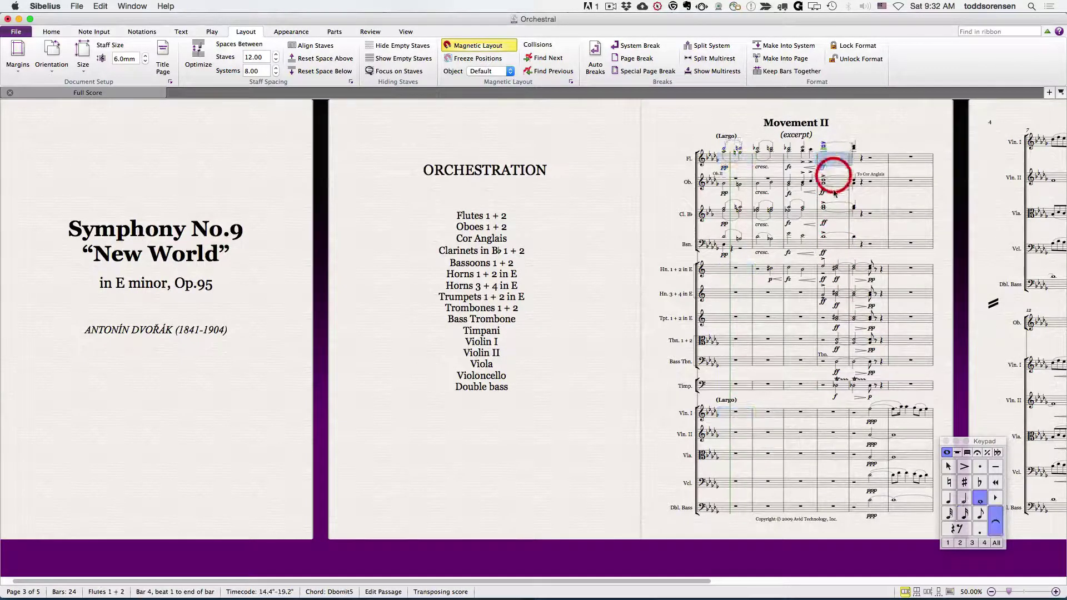
{"action": "left_click", "coordinate": [830, 274], "text": "super"}
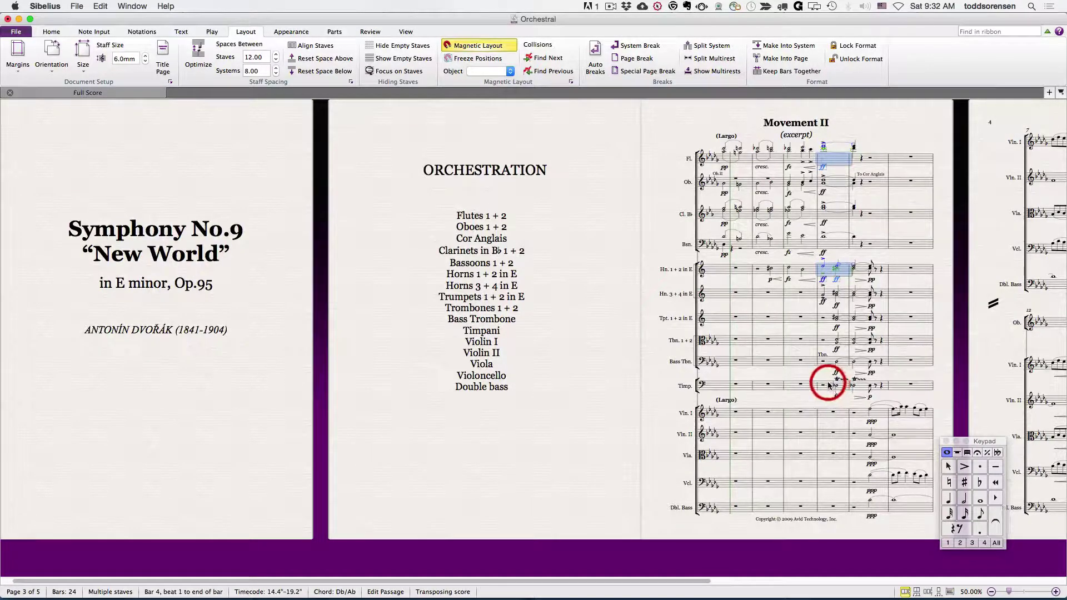
{"action": "left_click", "coordinate": [828, 385], "text": "super"}
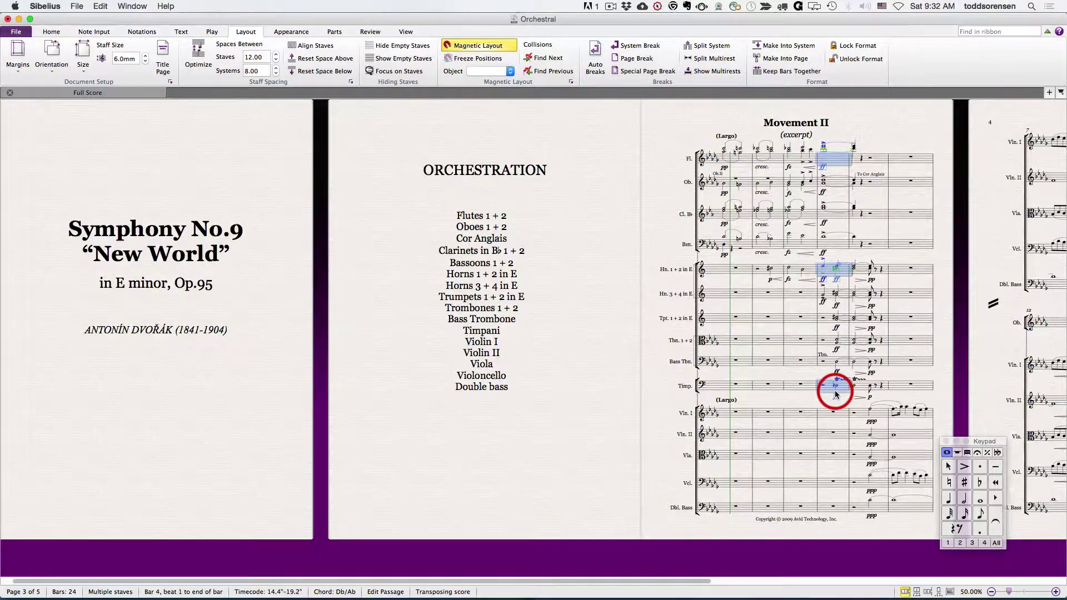
{"action": "key", "text": "super+alt+f"}
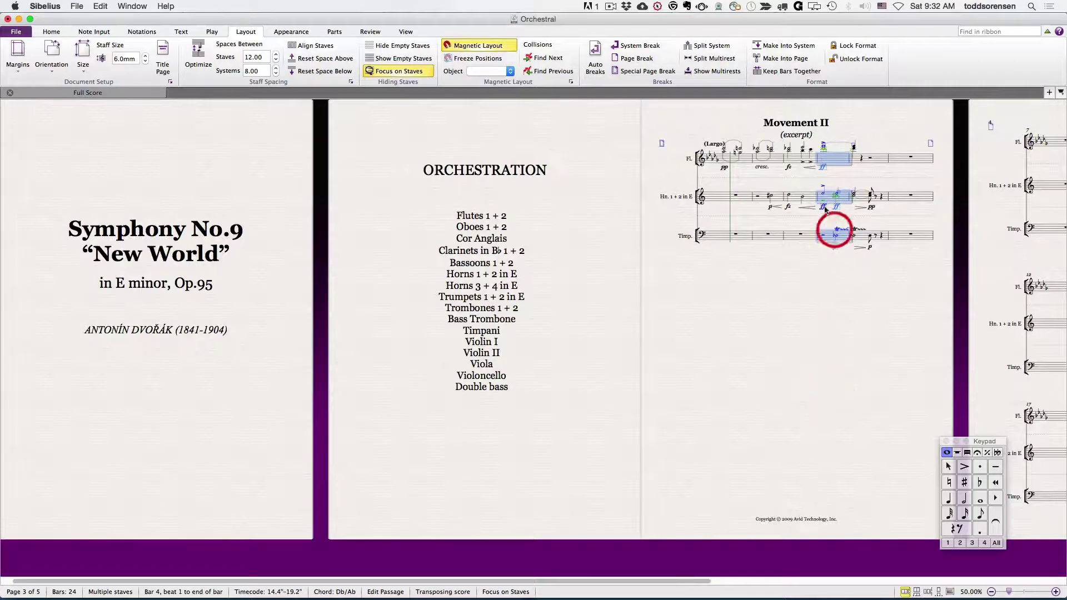
- Delete the music in bar 3 from the Flute staff through the Timpani staff in the focused view
{"action": "left_click", "coordinate": [789, 158]}
{"action": "left_click", "coordinate": [807, 228], "text": "shift"}
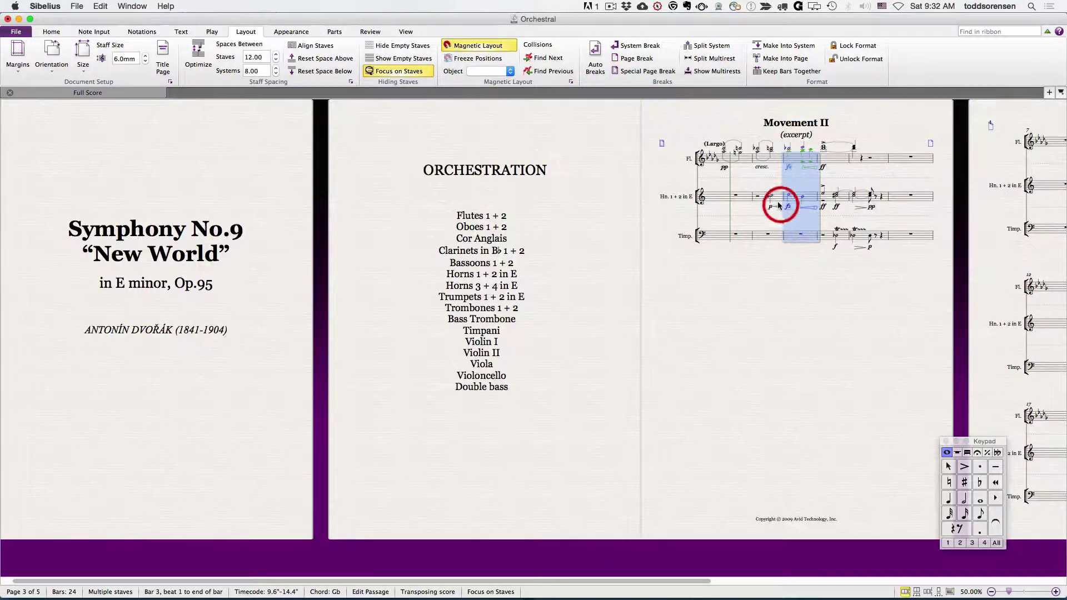
{"action": "key", "text": "Delete"}
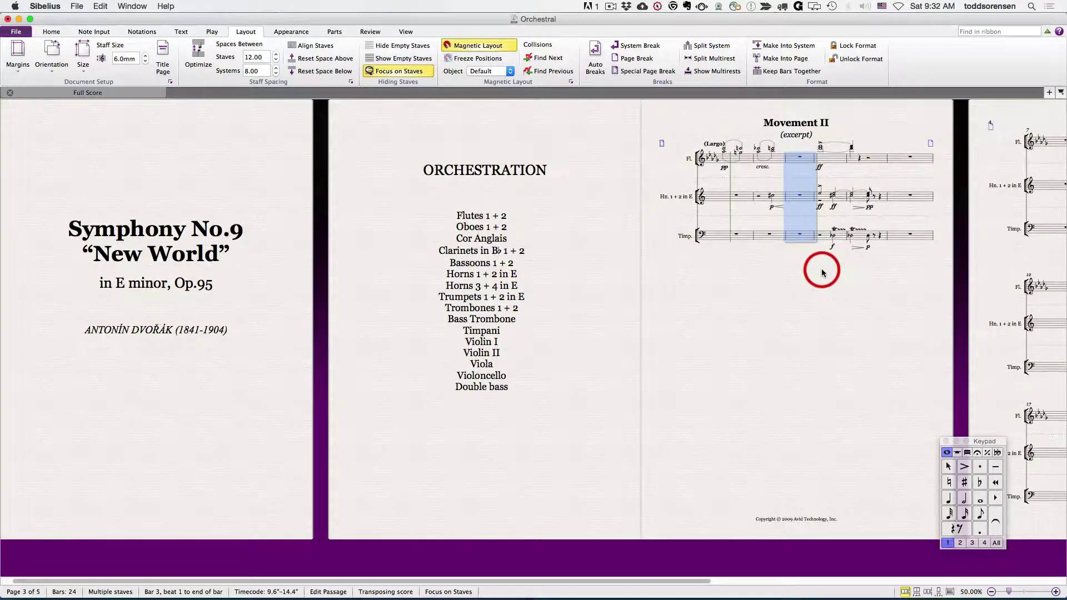
- Toggle Focus on Staves to check bar 3 in the hidden staves, clear the selection and restore the full score
{"action": "key", "text": "super+alt+f"}
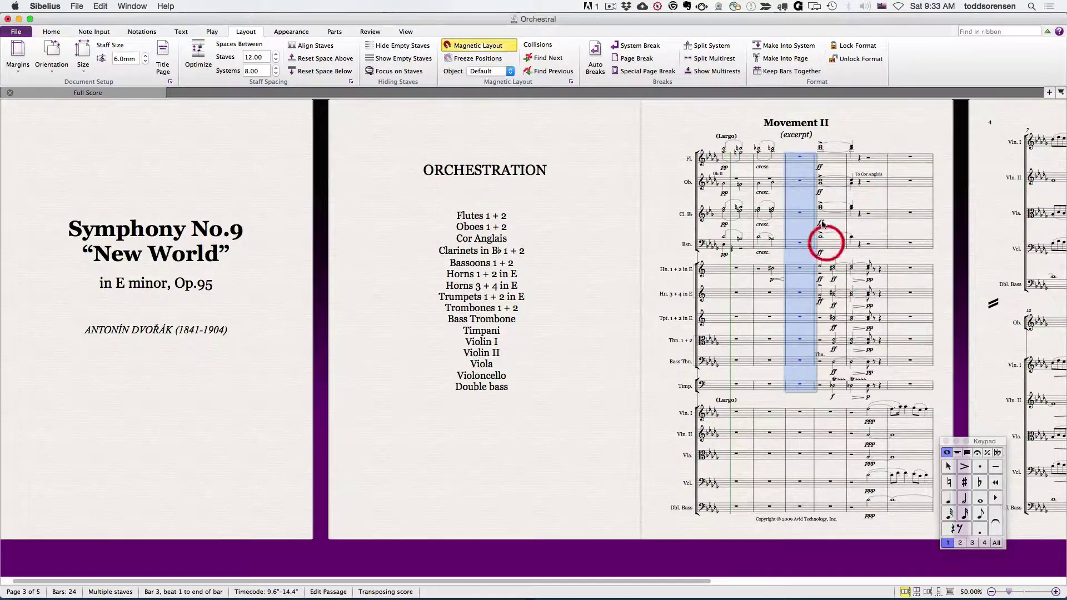
{"action": "key", "text": "super+alt+f"}
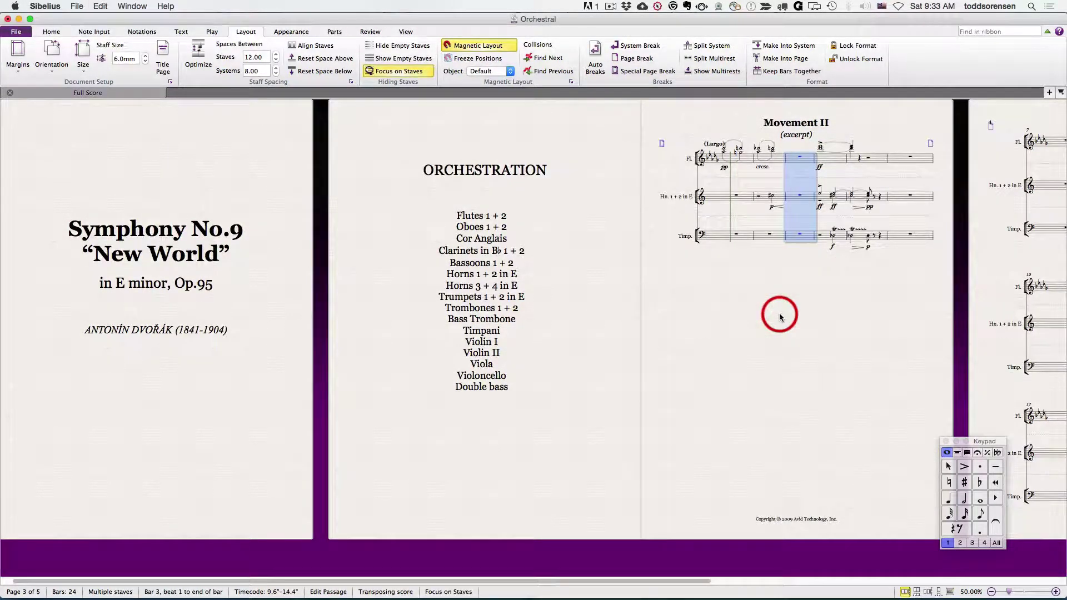
{"action": "left_click", "coordinate": [695, 321]}
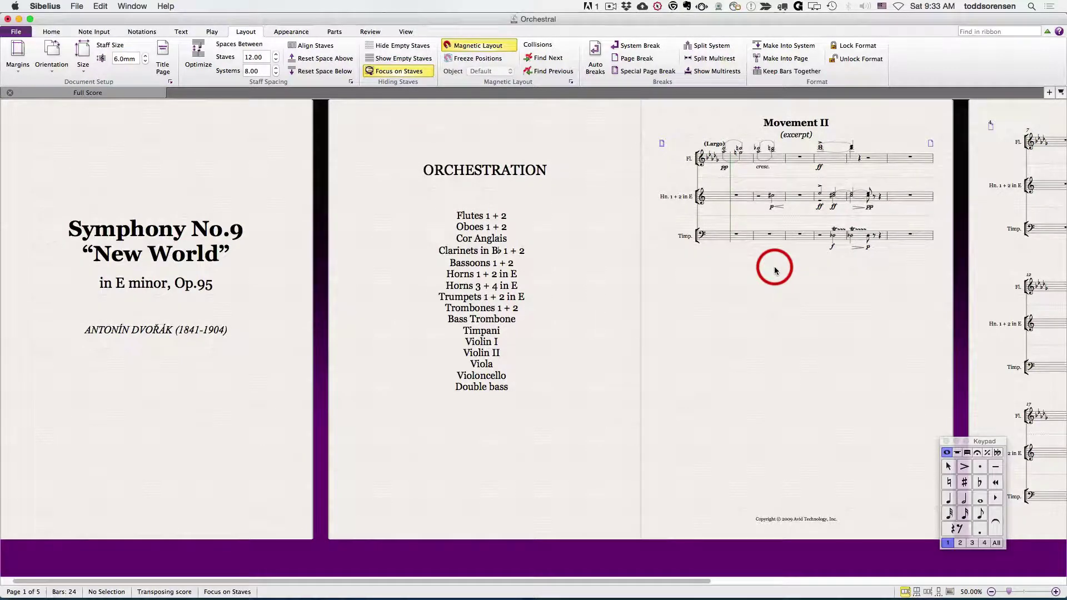
{"action": "key", "text": "super+alt+f"}
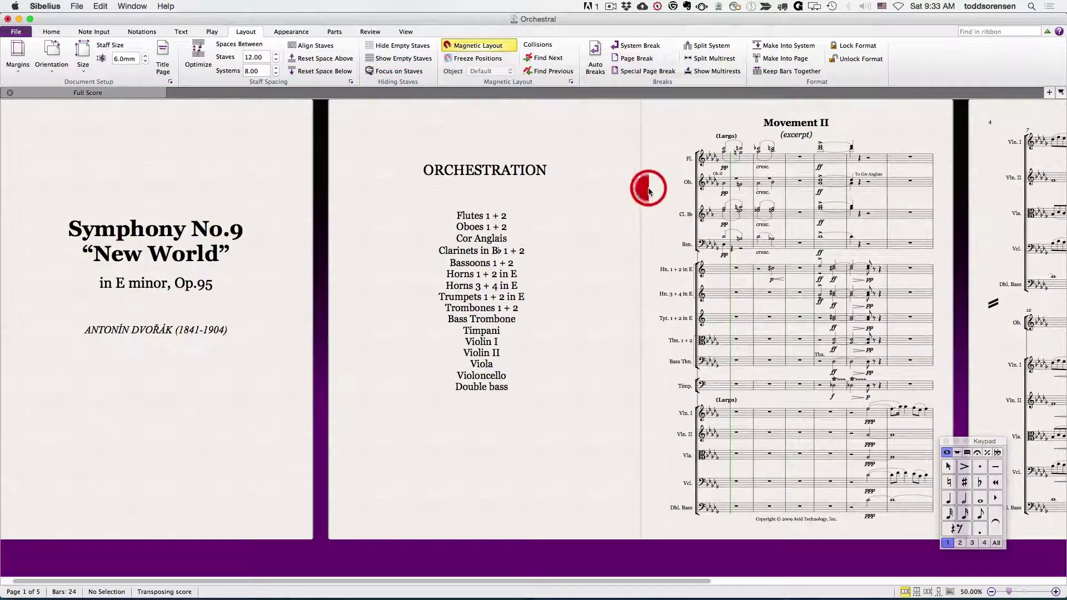
- Select bar 6 in the Bassoon staff and clear that selection while bringing the page starting at bar 7 into view
{"action": "left_click", "coordinate": [911, 245]}
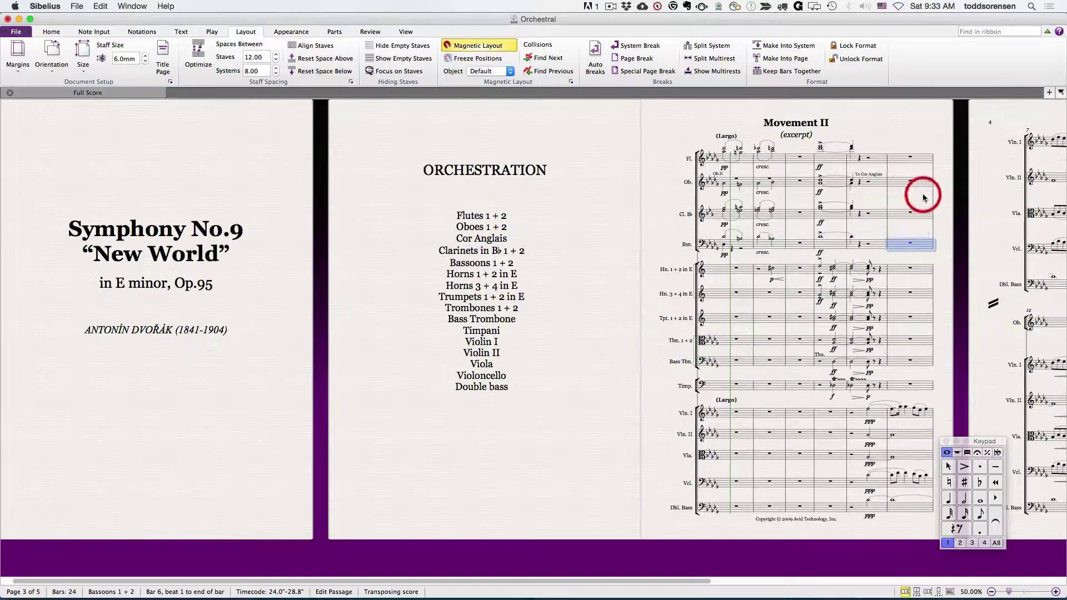
{"action": "left_click_drag", "start_coordinate": [920, 194], "coordinate": [348, 209]}
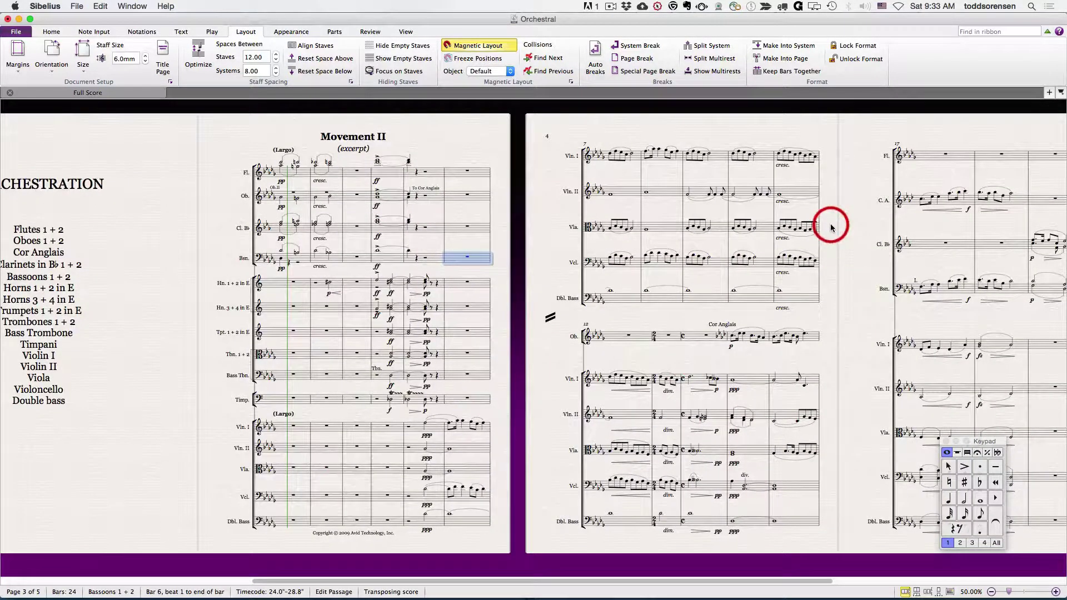
{"action": "left_click", "coordinate": [927, 181]}
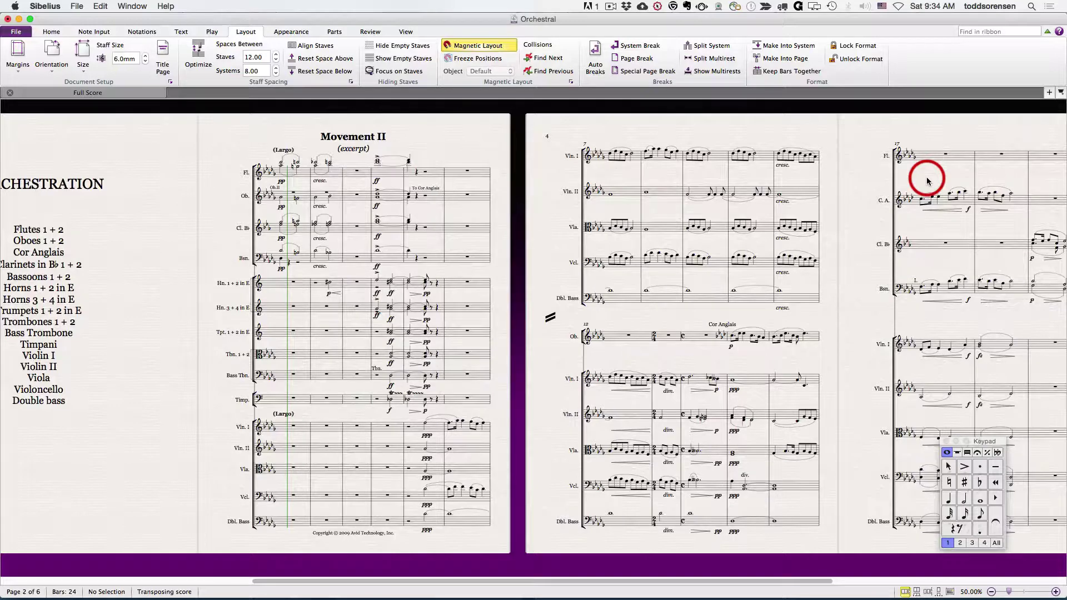
{"action": "key", "text": "super+alt+f"}
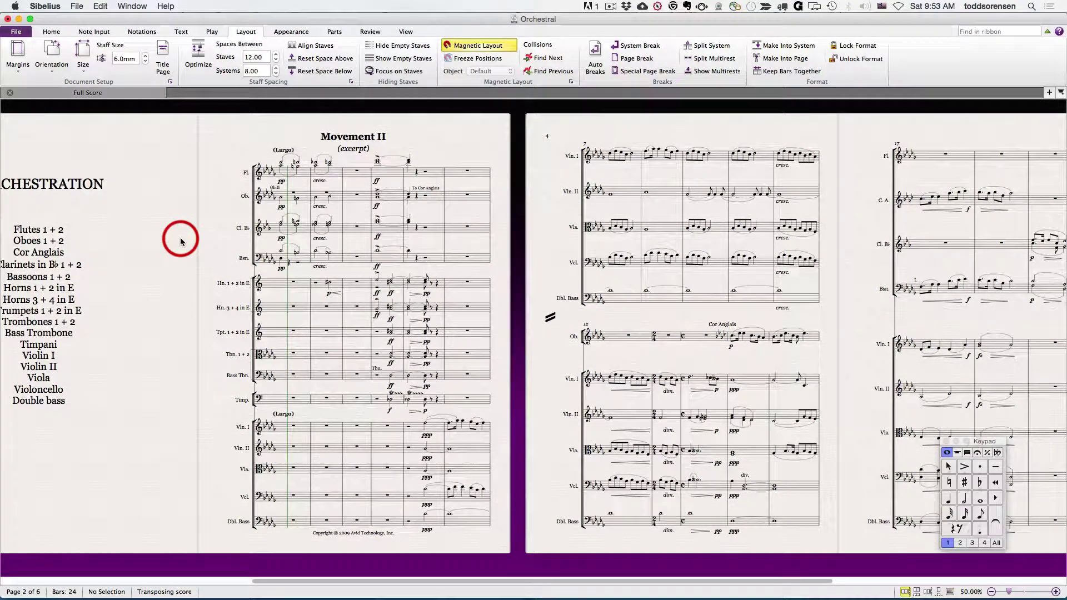
- Select bar 7 in Violin II, Viola and Cello in turn as single-staff passages, and clear the final Viola selection
{"action": "left_click", "coordinate": [622, 191]}
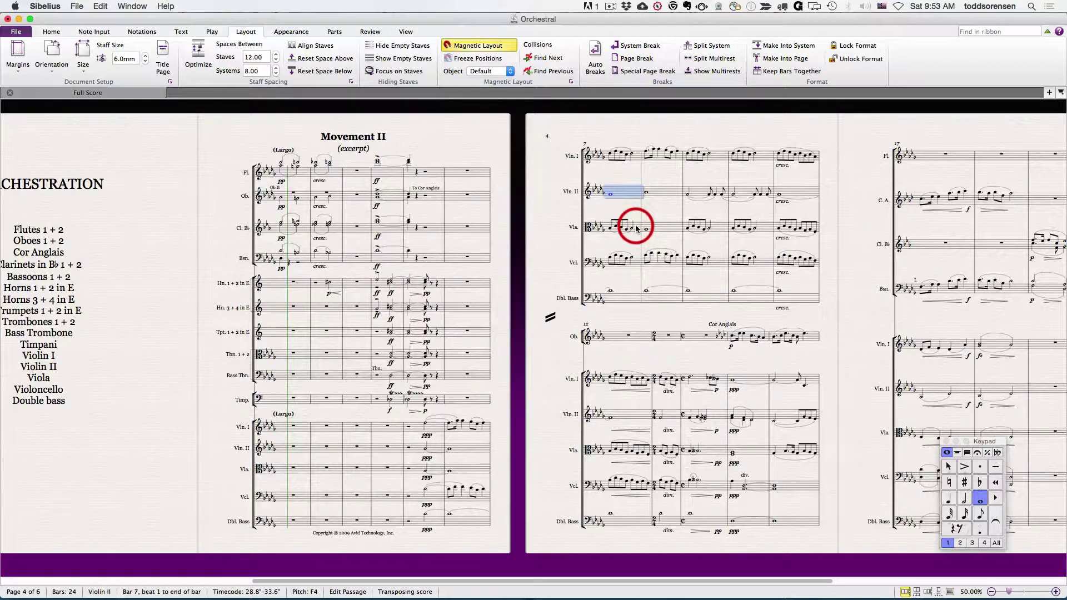
{"action": "left_click", "coordinate": [624, 225]}
{"action": "left_click", "coordinate": [634, 261]}
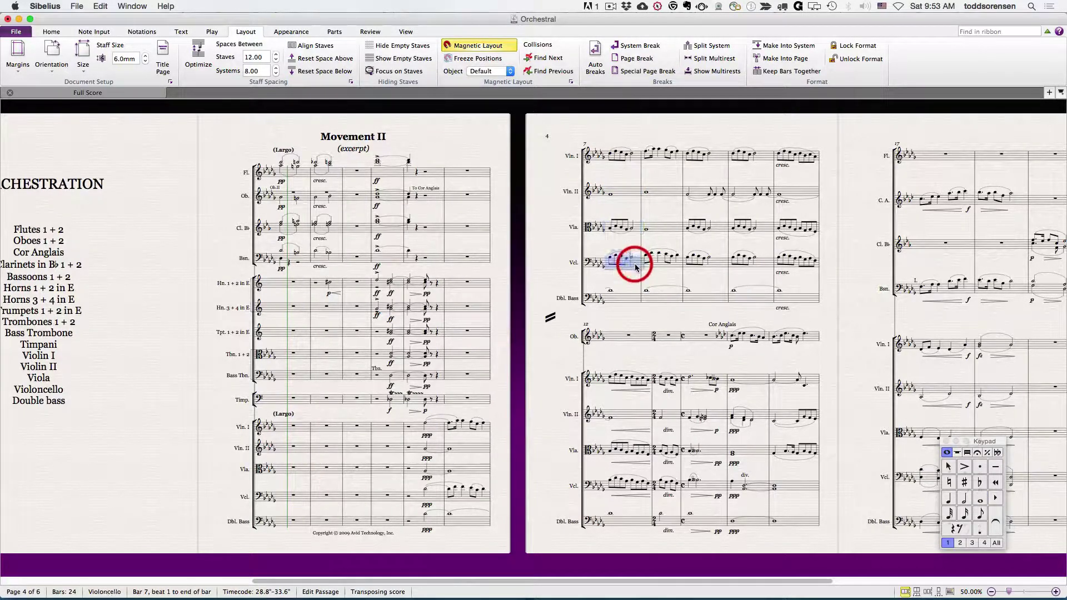
{"action": "left_click", "coordinate": [636, 226]}
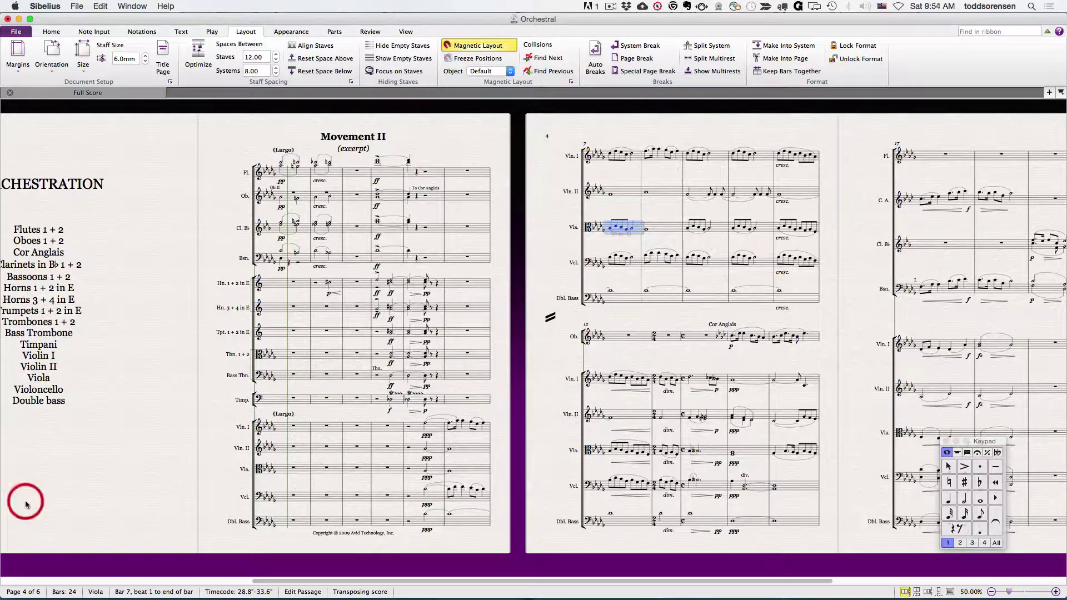
{"action": "key", "text": "x"}
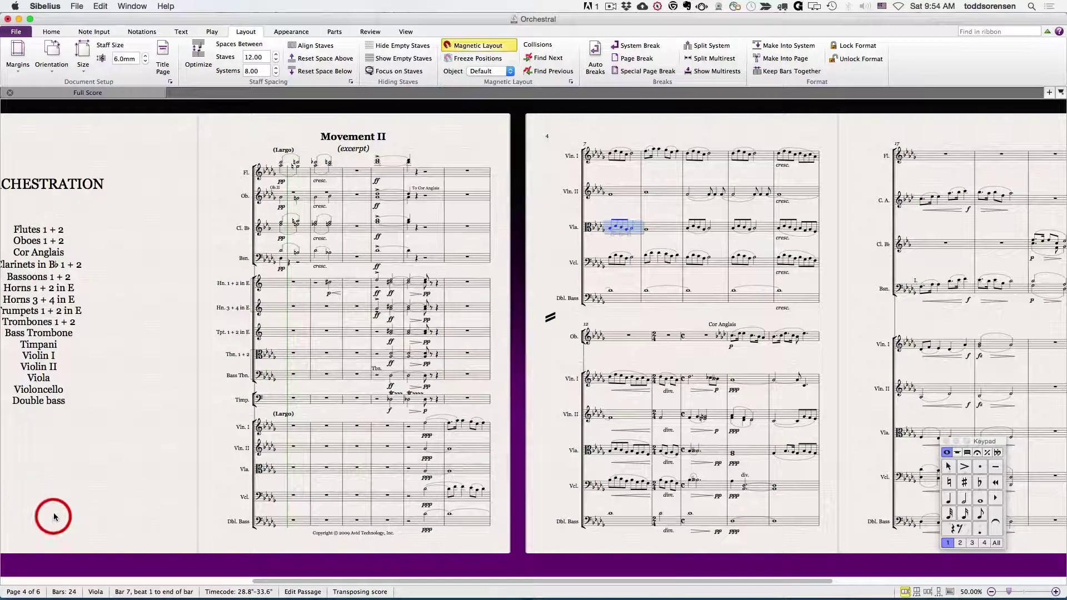
{"action": "key", "text": "Escape"}
{"action": "left_click", "coordinate": [616, 232]}
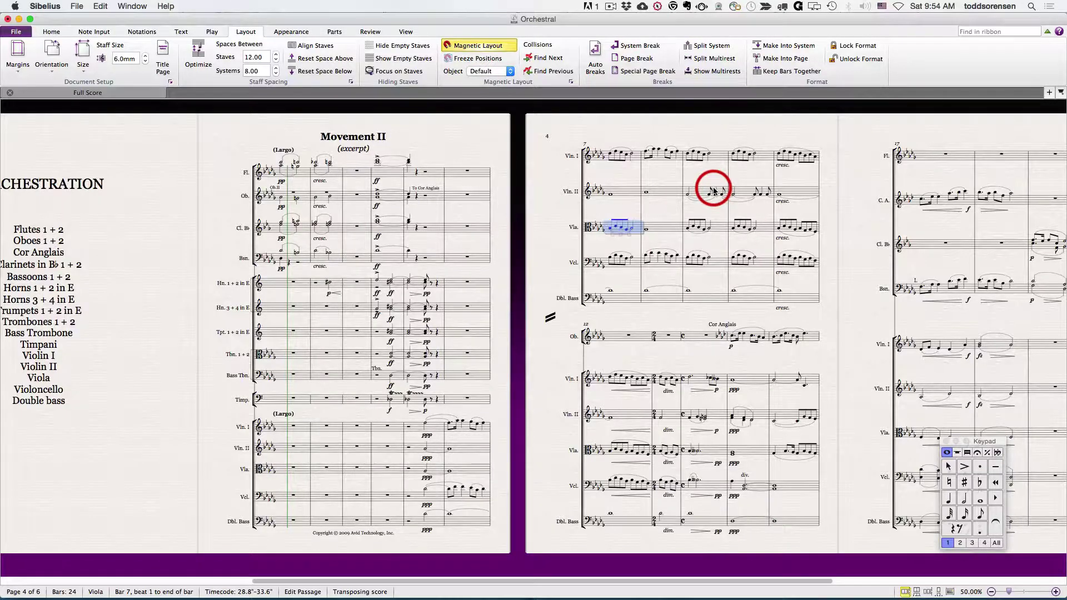
{"action": "left_click", "coordinate": [662, 207]}
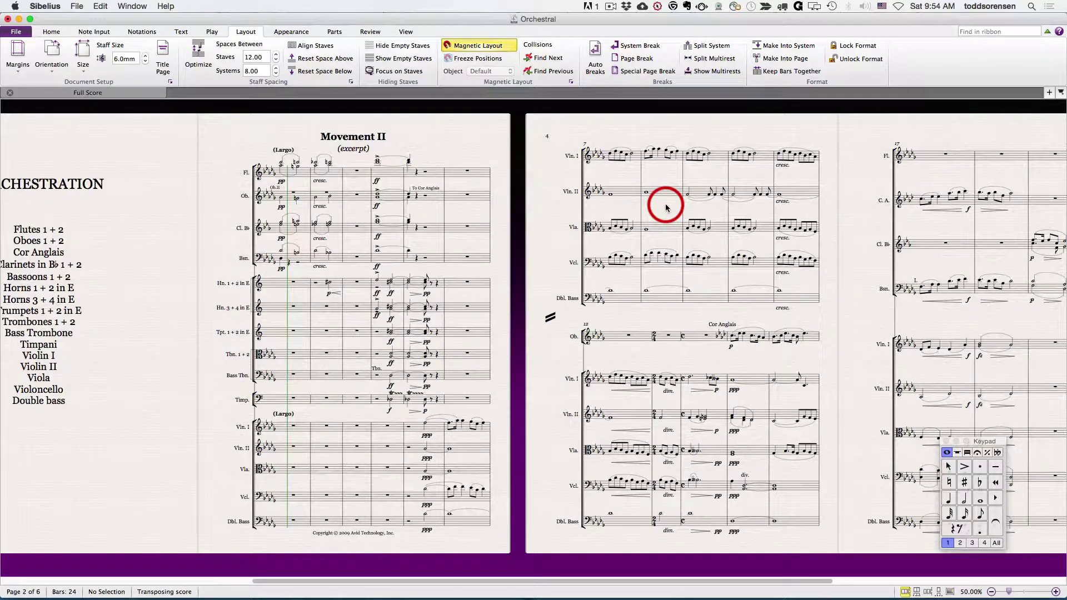
- Select bar 7 in Violin II alone, clear it, and select bar 7 as a system passage through every staff
{"action": "left_click", "coordinate": [619, 191]}
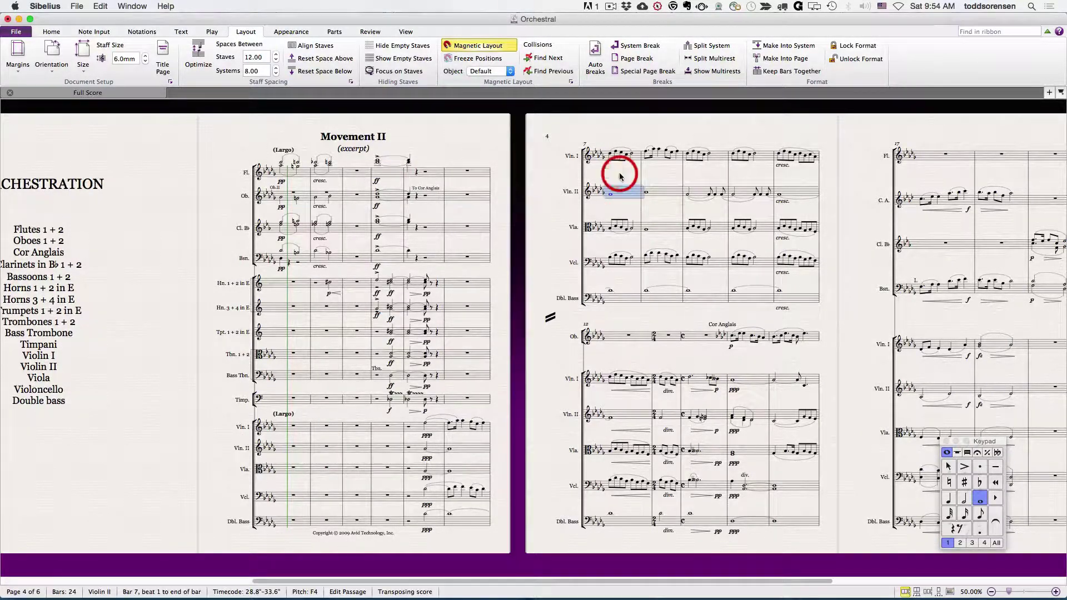
{"action": "left_click", "coordinate": [618, 204]}
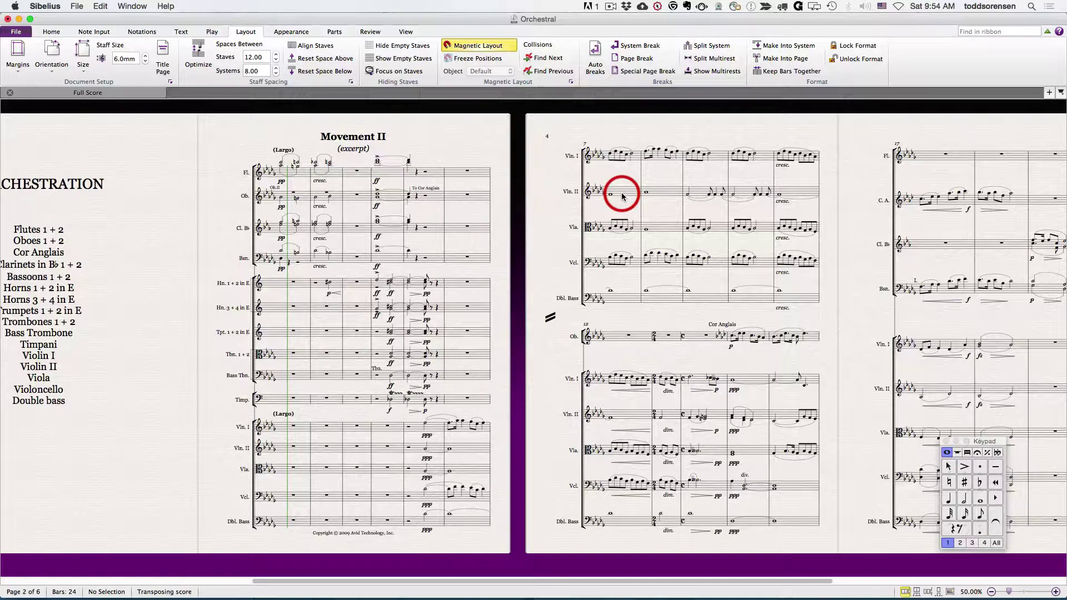
{"action": "left_click", "coordinate": [623, 196], "text": "super"}
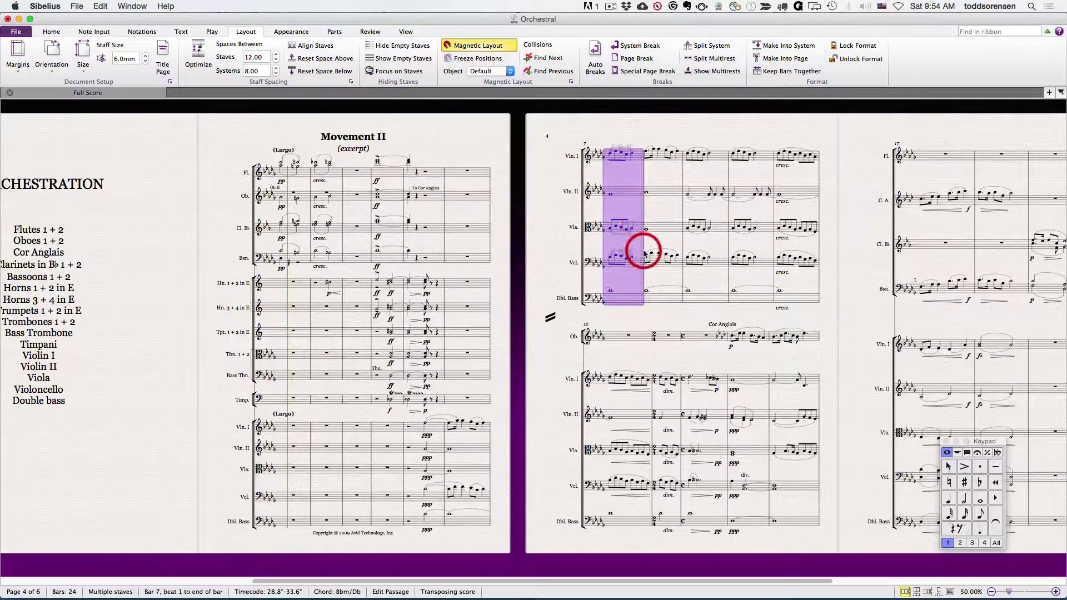
{"action": "left_click", "coordinate": [624, 131]}
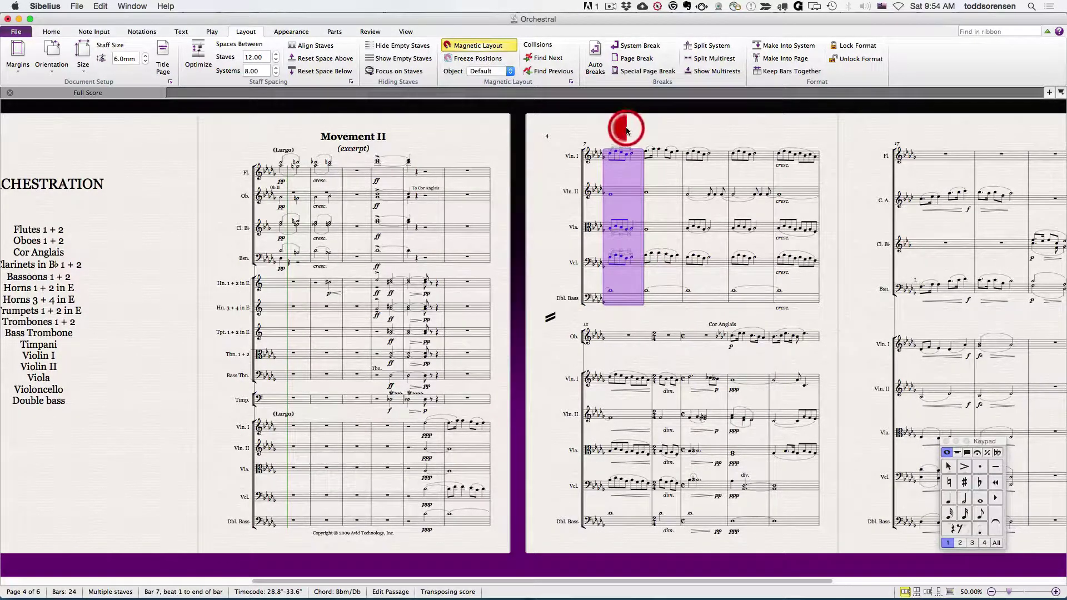
- Reselect bar 7 of Violin II as a single-staff passage, repeat the bar 7 system passage selection, and clear it
{"action": "left_click", "coordinate": [628, 195]}
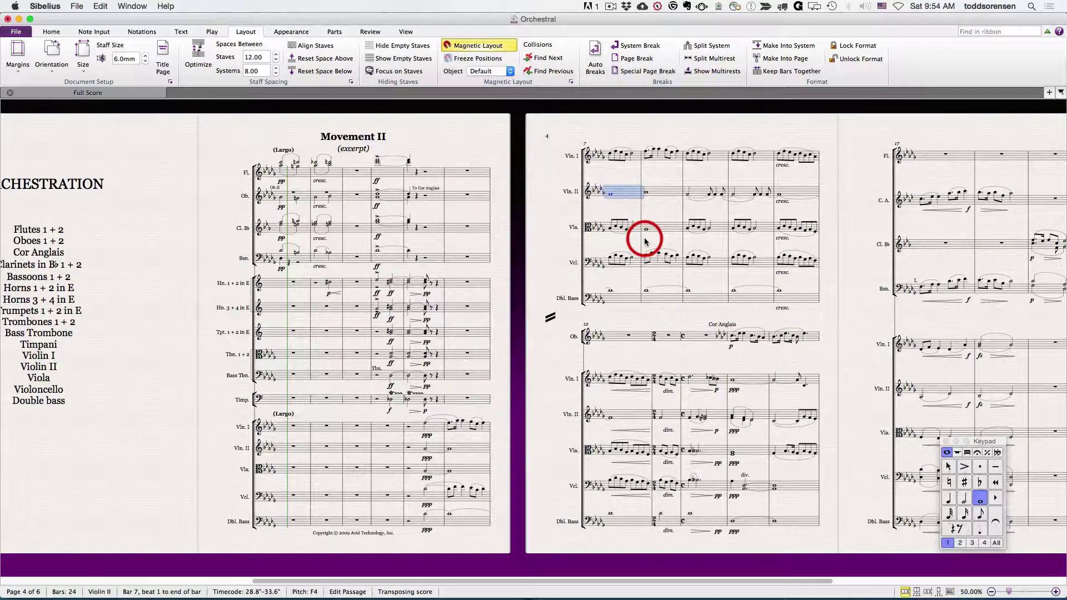
{"action": "key", "text": "Escape"}
{"action": "left_click", "coordinate": [623, 194]}
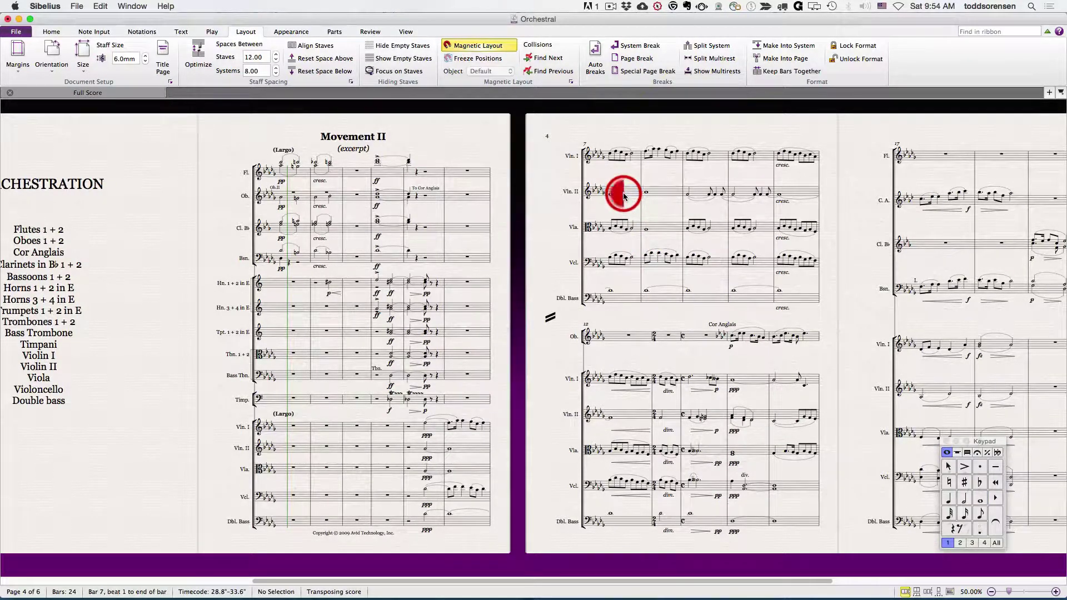
{"action": "key", "text": "Escape"}
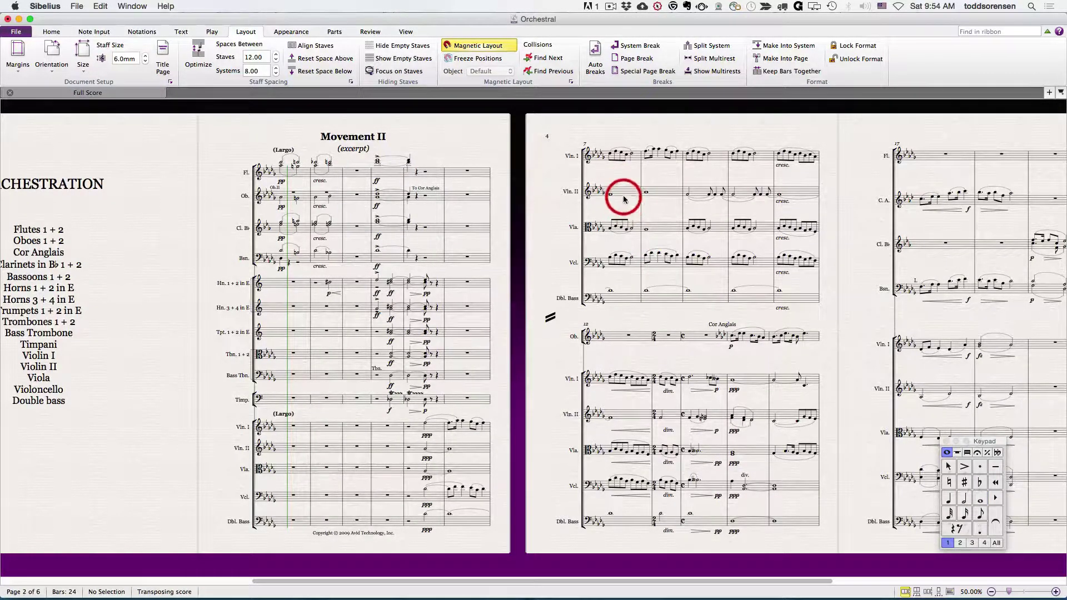
{"action": "left_click", "coordinate": [624, 194], "text": "super"}
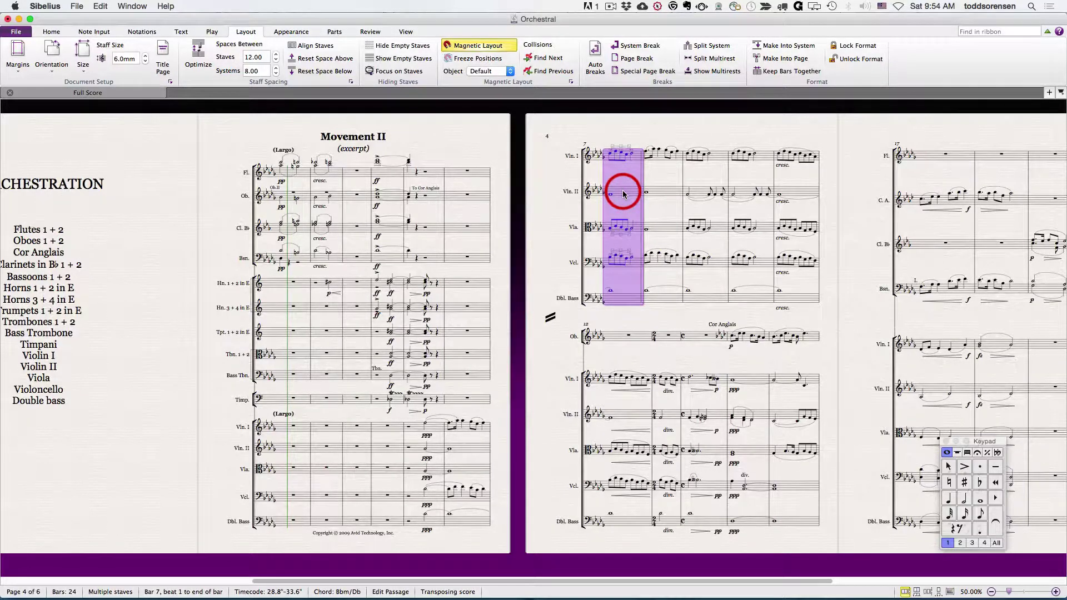
{"action": "key", "text": "Escape"}
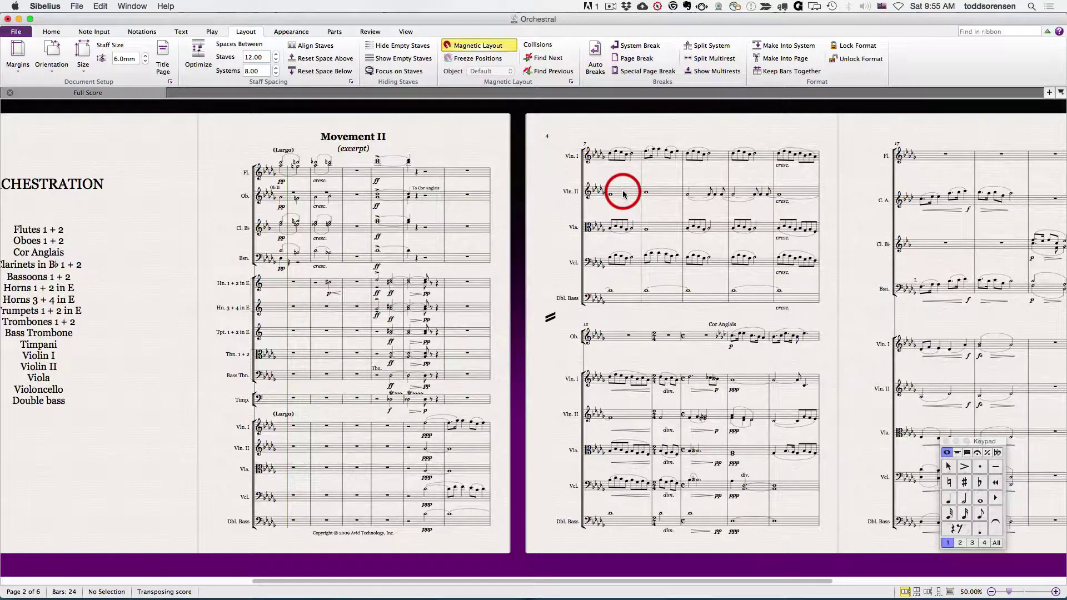
- Select bars 7 to 11 as a system passage, clear it, and select the whole score as a system passage twice, clearing each selection
{"action": "double_click", "coordinate": [623, 194], "text": "super"}
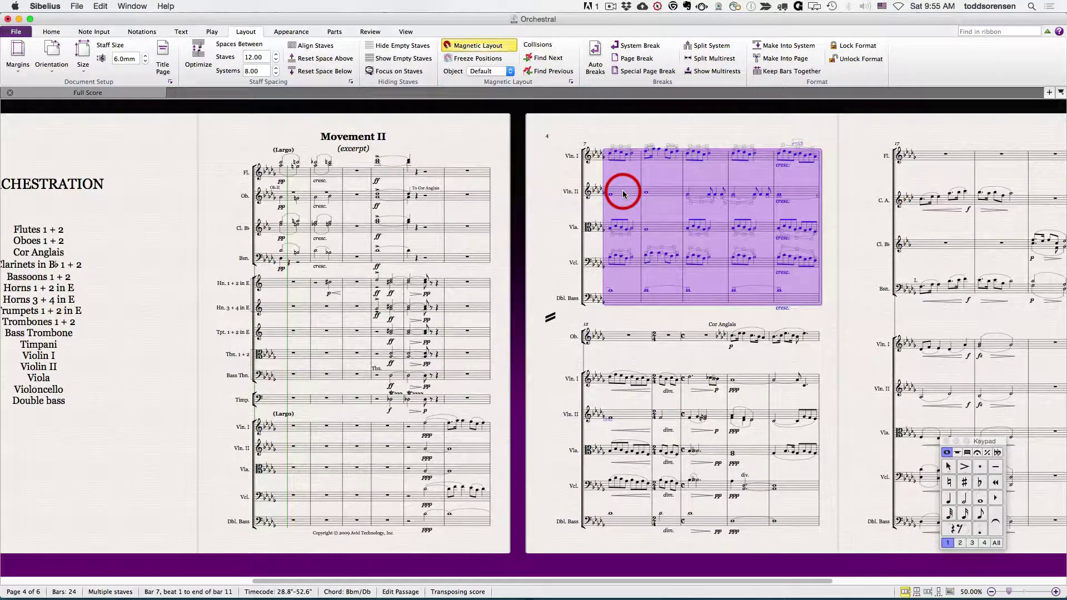
{"action": "left_click", "coordinate": [616, 127]}
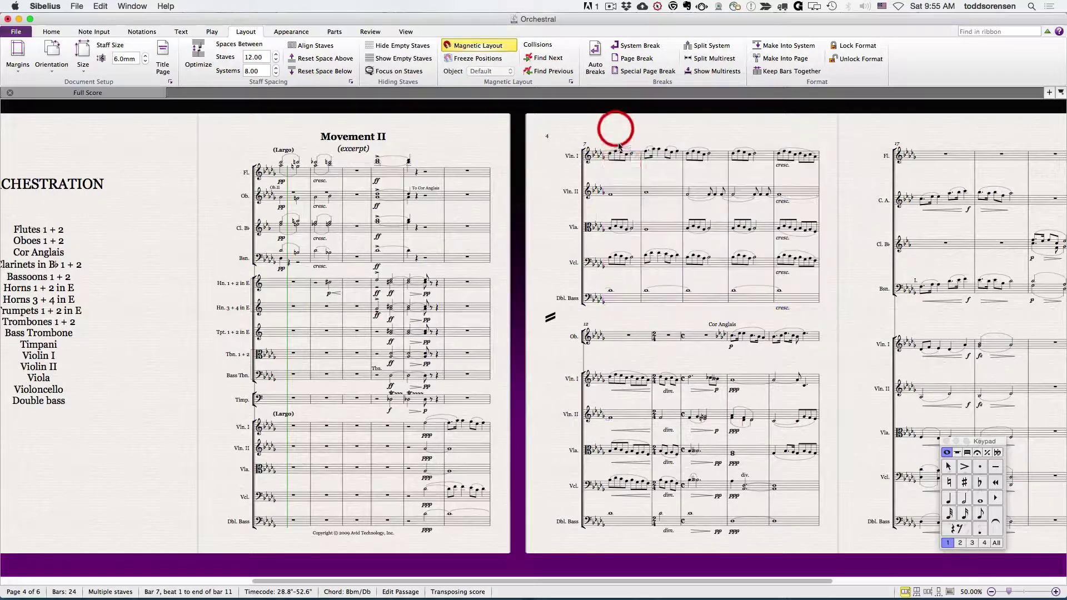
{"action": "triple_click", "coordinate": [622, 194], "text": "super"}
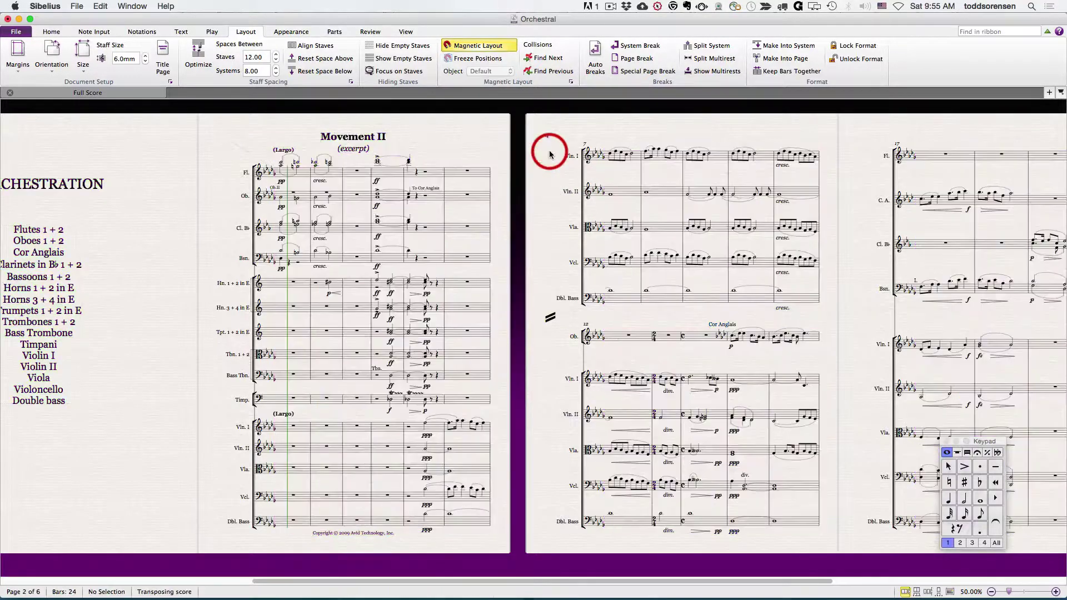
{"action": "left_click", "coordinate": [550, 154]}
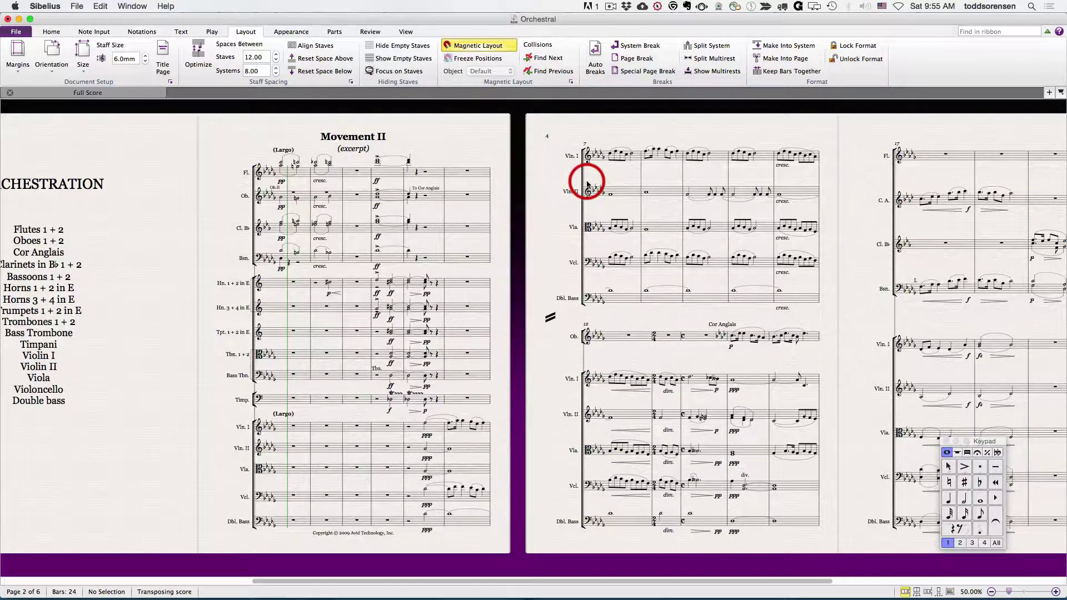
{"action": "key", "text": "super+a"}
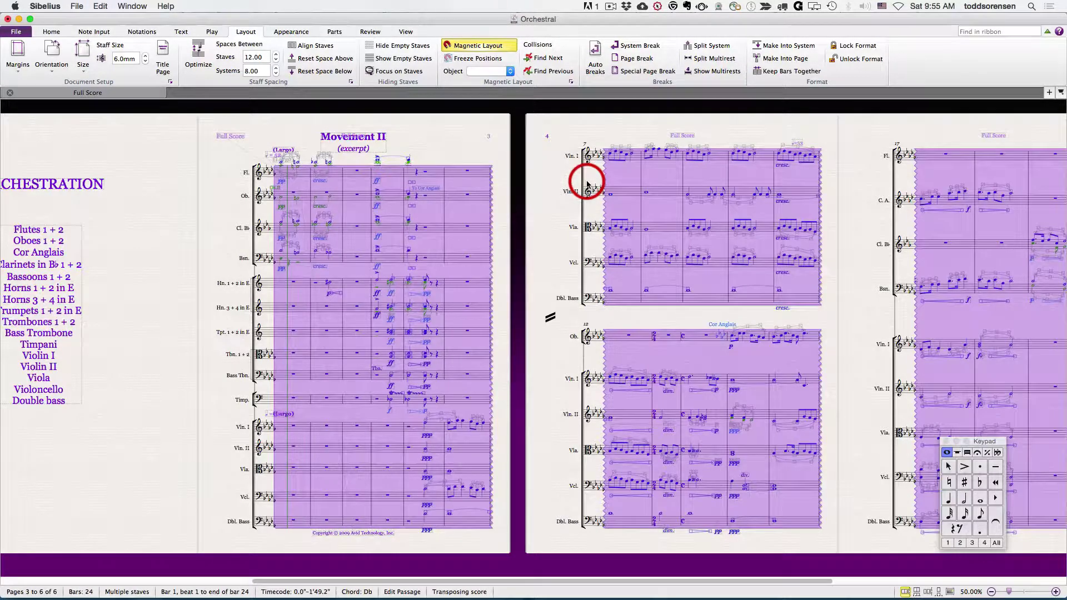
{"action": "left_click", "coordinate": [569, 134]}
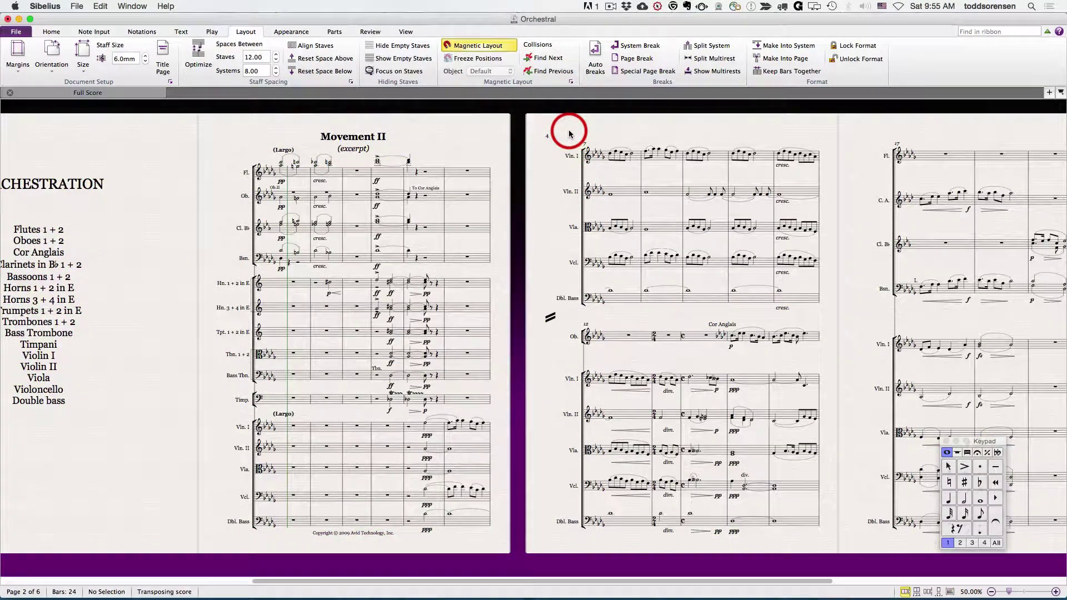
- Select bar 1 of the Flute staff alone, clear it, and select bar 1 as a system passage through every staff
{"action": "scroll", "coordinate": [611, 136], "scroll_direction": "left", "scroll_amount": 5}
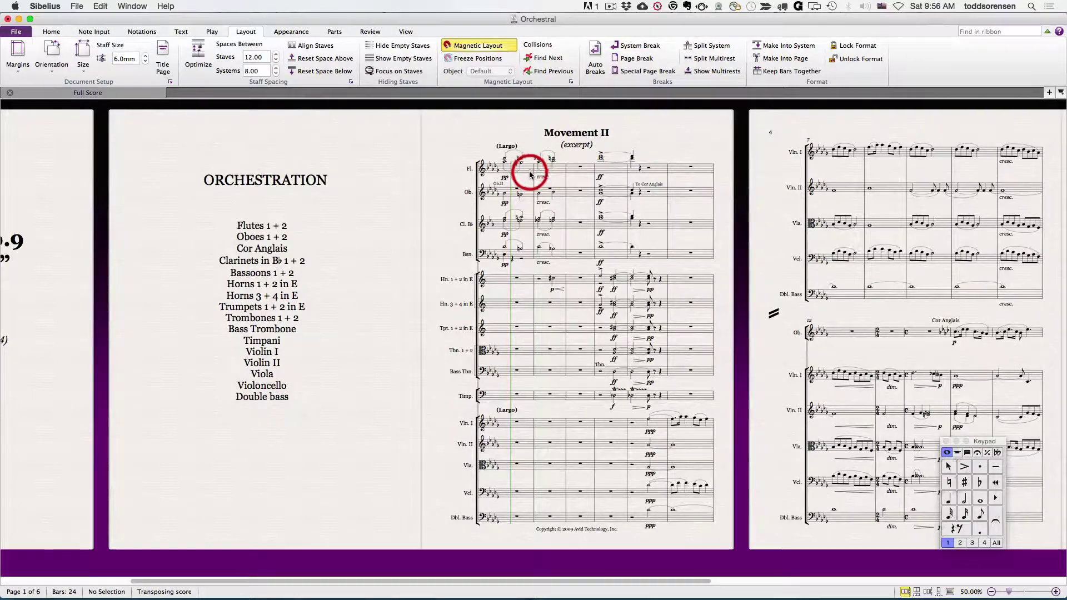
{"action": "left_click", "coordinate": [528, 173]}
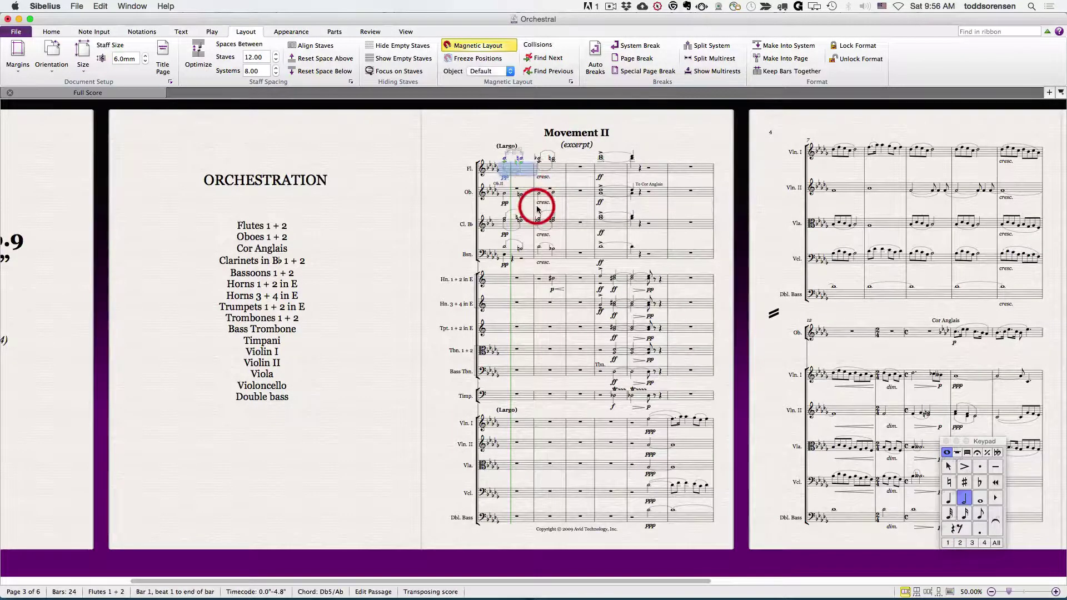
{"action": "left_click", "coordinate": [517, 122]}
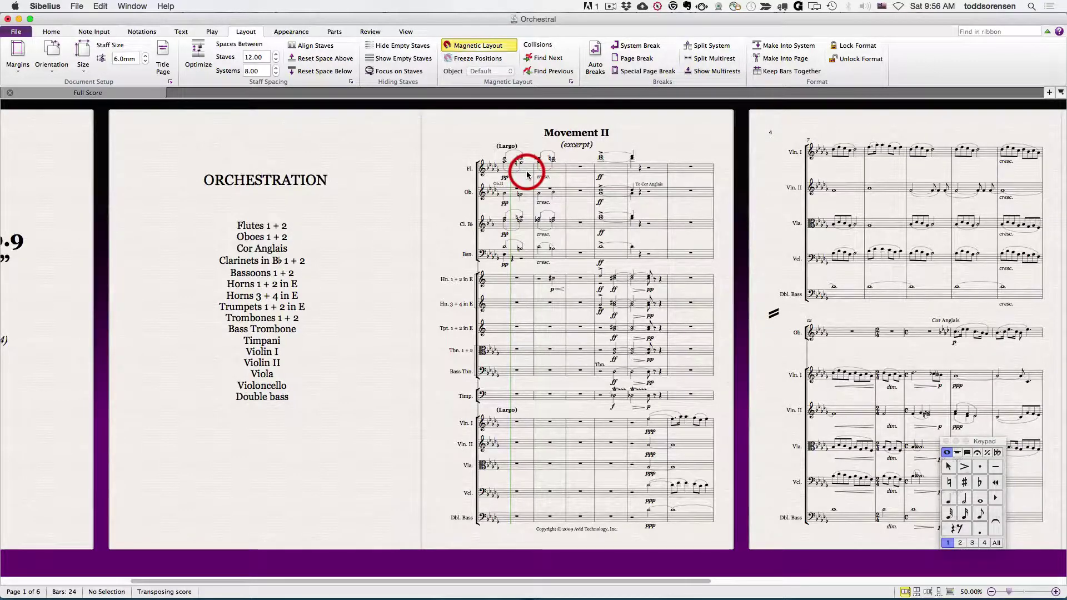
{"action": "left_click", "coordinate": [528, 172], "text": "super"}
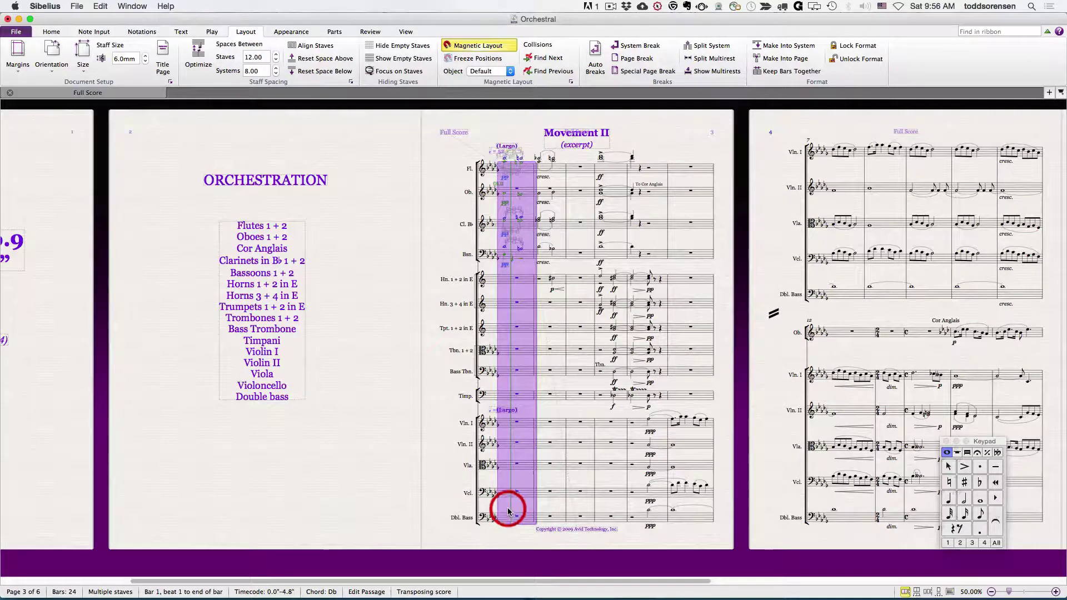
- Select bars 7 to 8 of the Viola staff, convert that passage to a system passage, and clear it
{"action": "scroll", "coordinate": [508, 510], "scroll_direction": "right", "scroll_amount": 5}
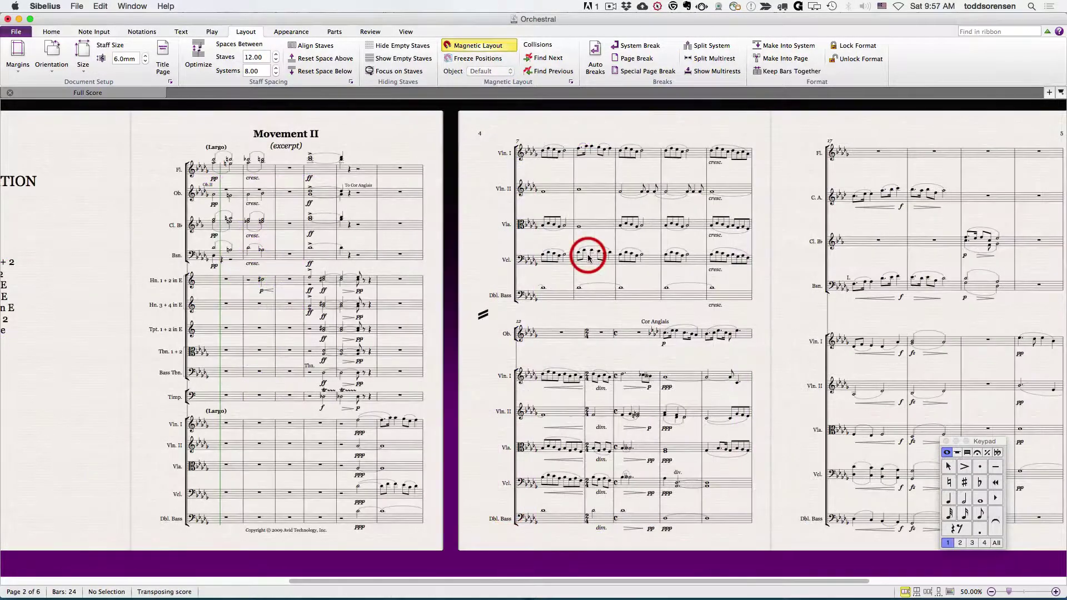
{"action": "left_click", "coordinate": [569, 228]}
{"action": "left_click_drag", "start_coordinate": [568, 228], "coordinate": [612, 226]}
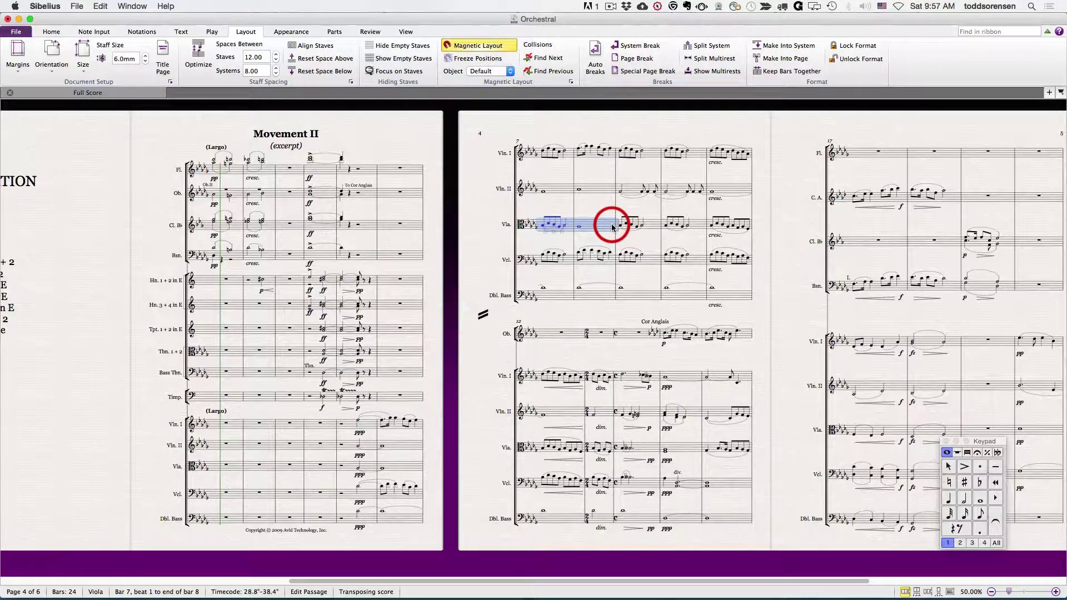
{"action": "key", "text": "super+shift+a"}
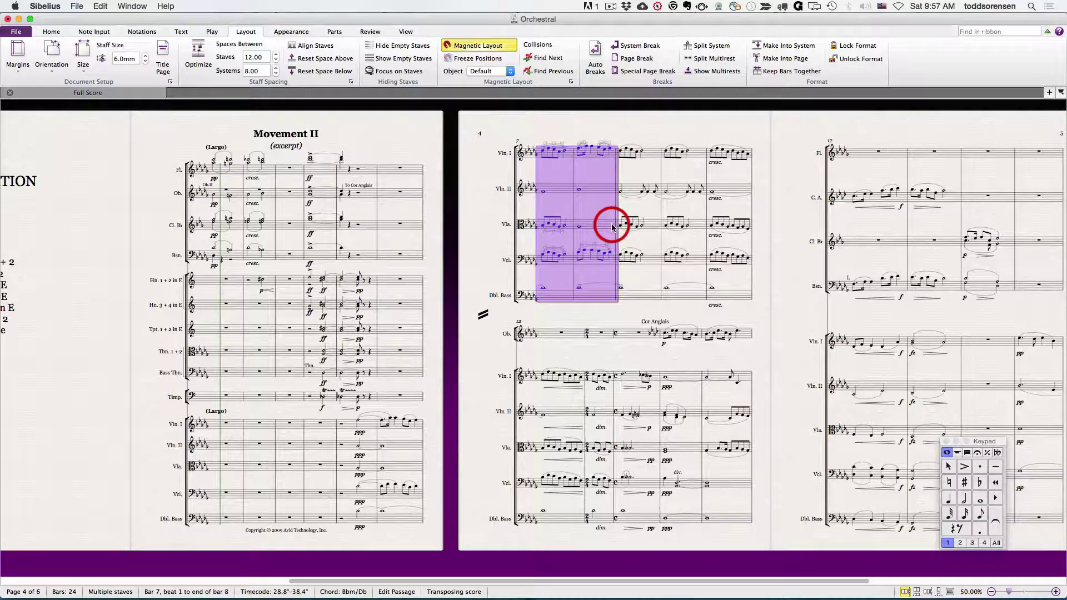
{"action": "left_click", "coordinate": [477, 173]}
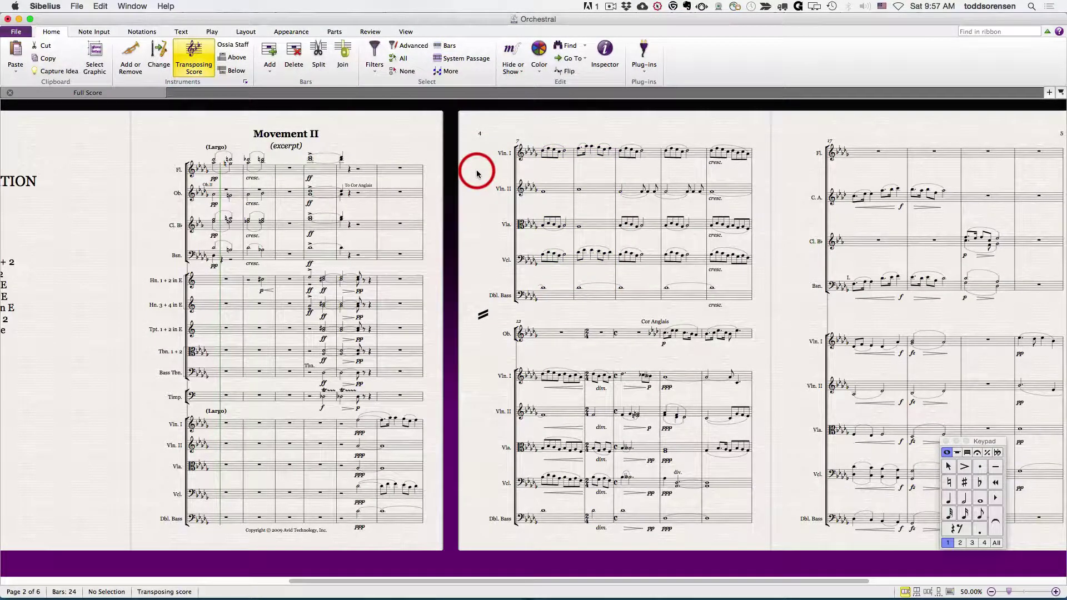
- Select bar 7 of the Viola staff, turn it into a system passage with the System Passage command, and clear it
{"action": "left_click", "coordinate": [569, 226]}
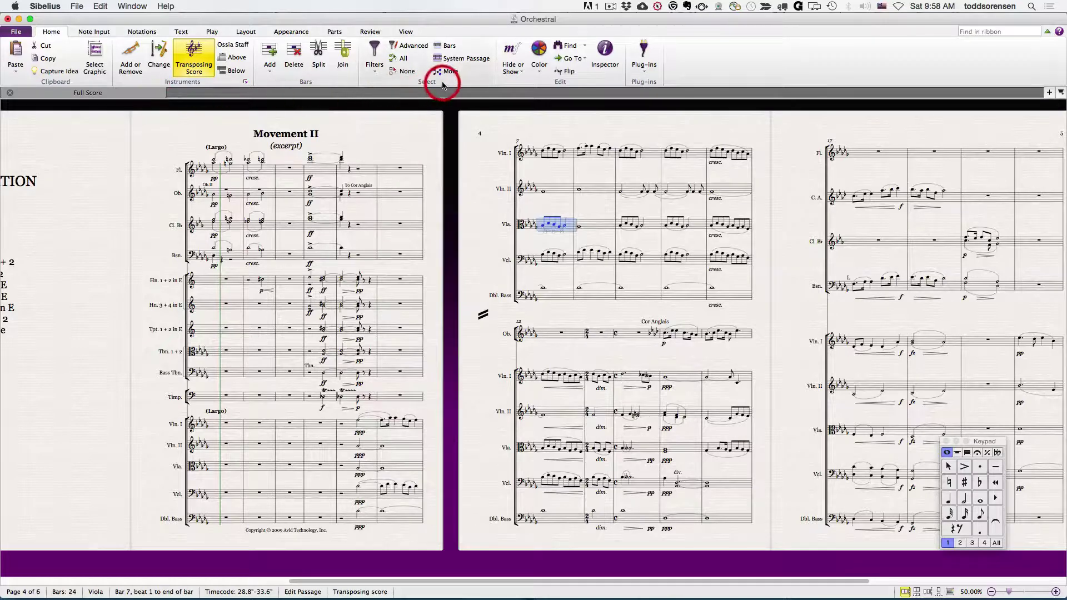
{"action": "left_click", "coordinate": [464, 59]}
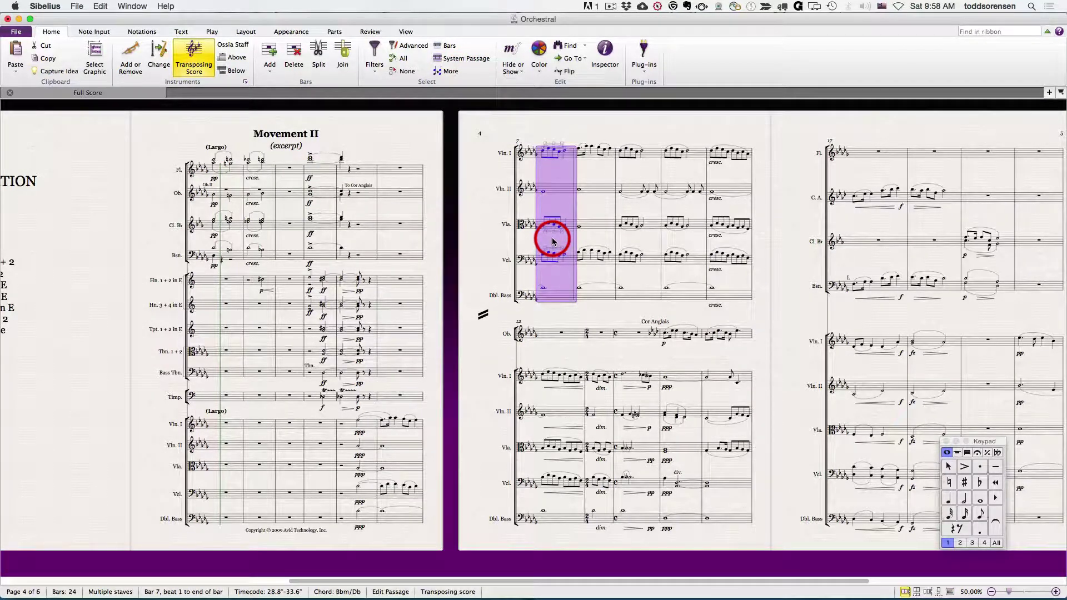
{"action": "left_click", "coordinate": [787, 204]}
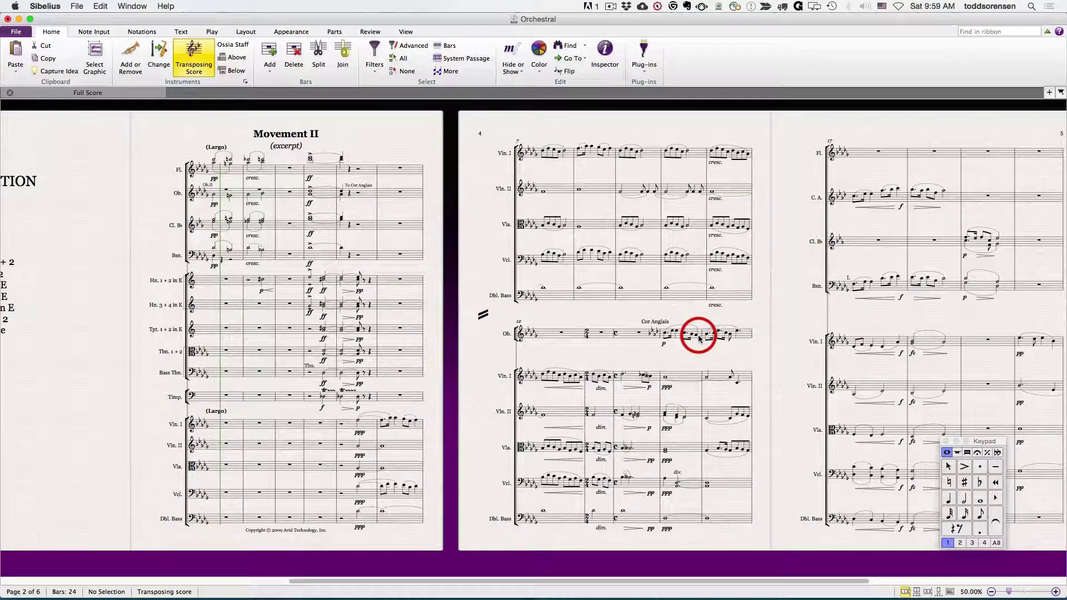
- Select bars 5 to 12 by bar number with Select Bars, making it a system selection
{"action": "key", "text": "alt+super+a"}
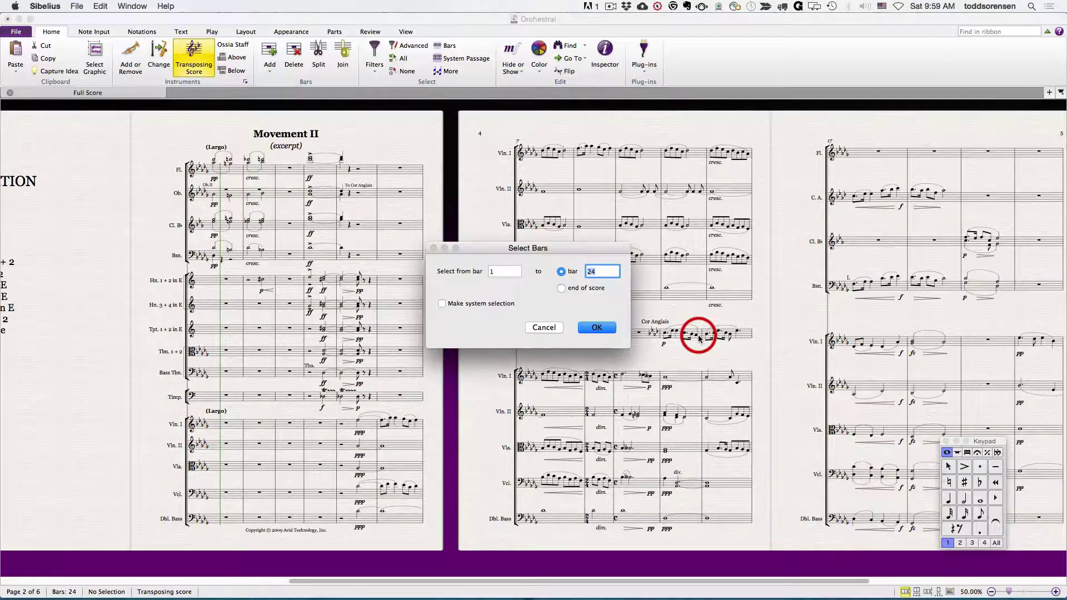
{"action": "left_click", "coordinate": [500, 271]}
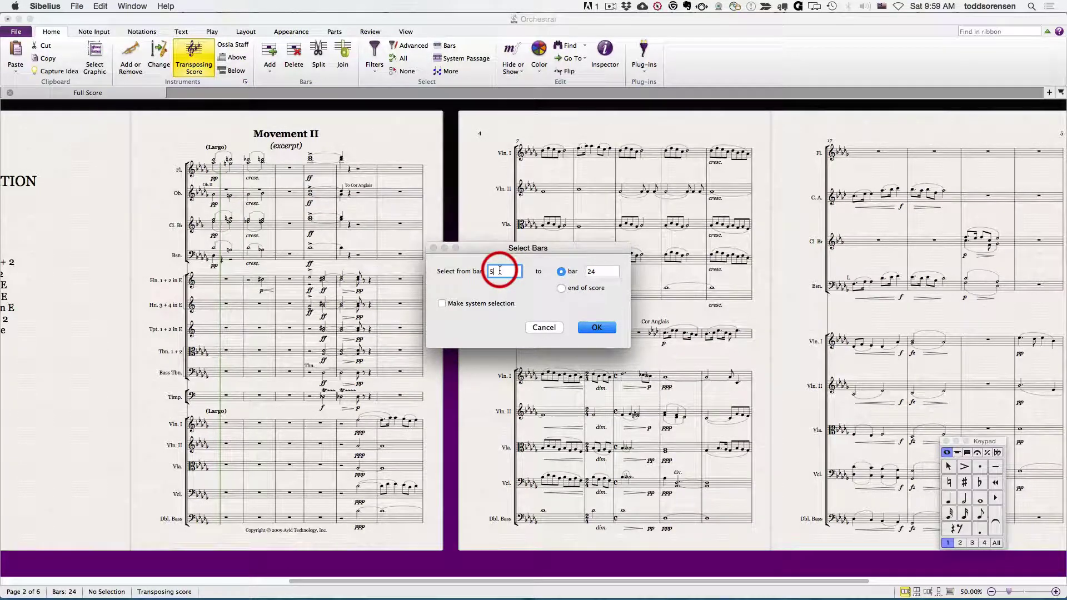
{"action": "double_click", "coordinate": [607, 272]}
{"action": "type", "text": "4"}
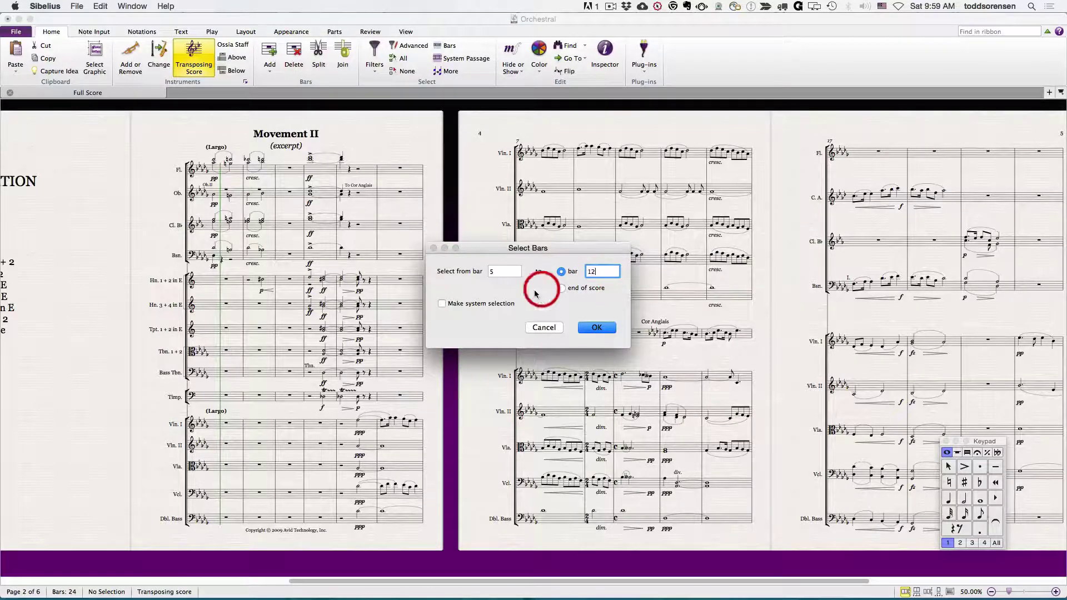
{"action": "left_click", "coordinate": [442, 304]}
{"action": "left_click", "coordinate": [595, 328]}
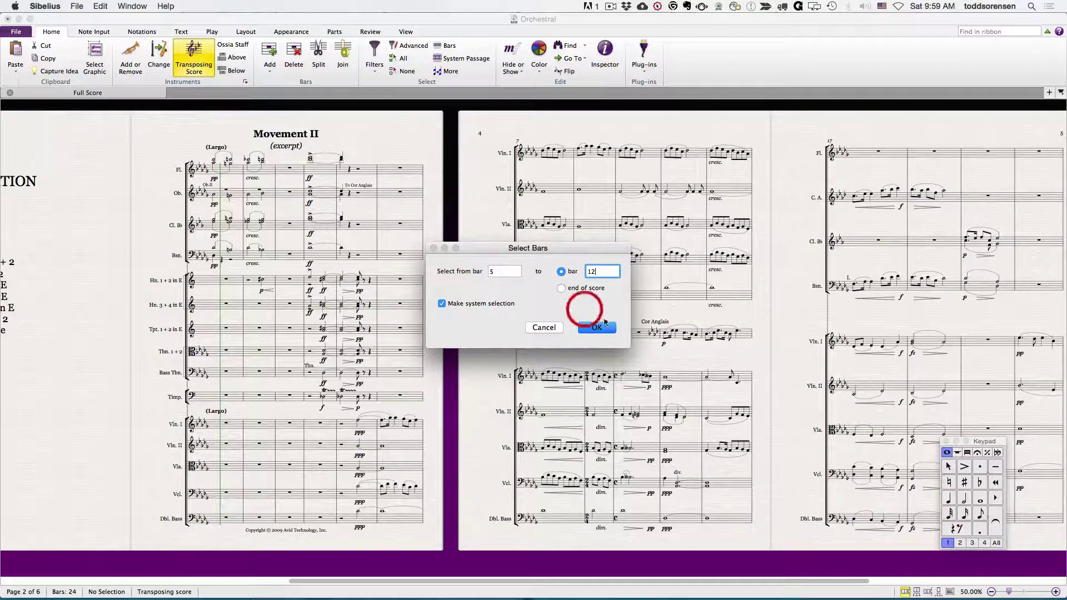
{"action": "left_click", "coordinate": [603, 331]}
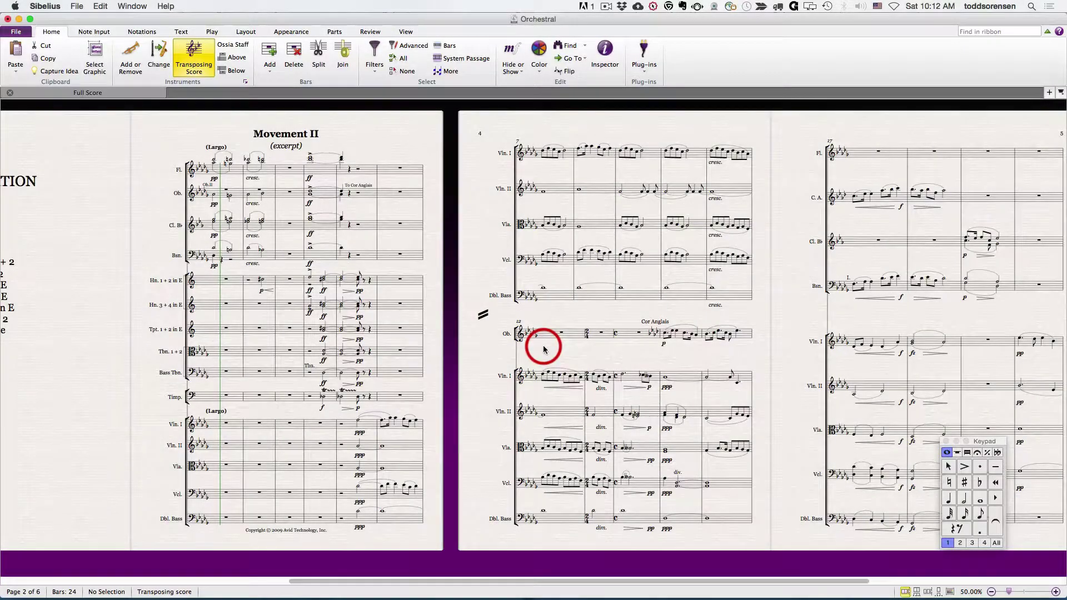
- Select bar 4 of the Flute staff as a single-staff passage, reselect bar 4 as a system passage, and clear it
{"action": "left_click", "coordinate": [312, 170]}
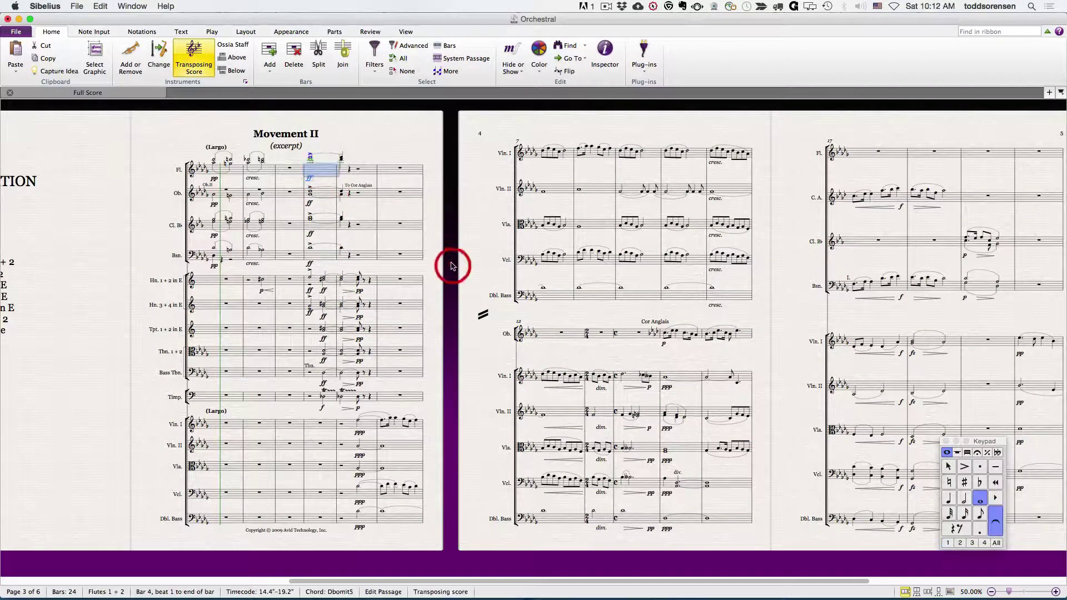
{"action": "left_click", "coordinate": [327, 197], "text": "super"}
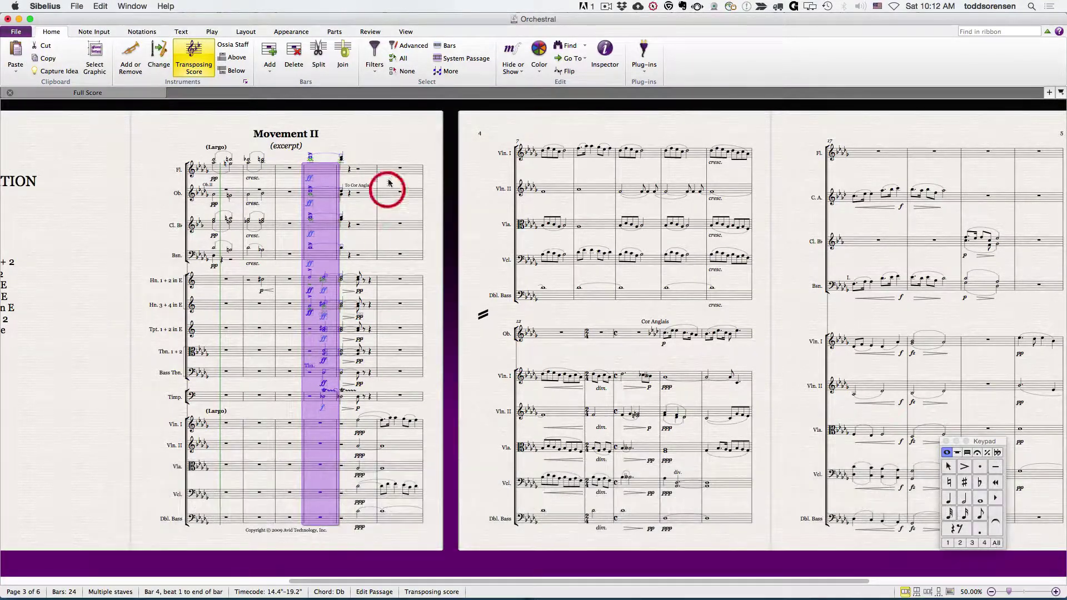
{"action": "left_click", "coordinate": [391, 130]}
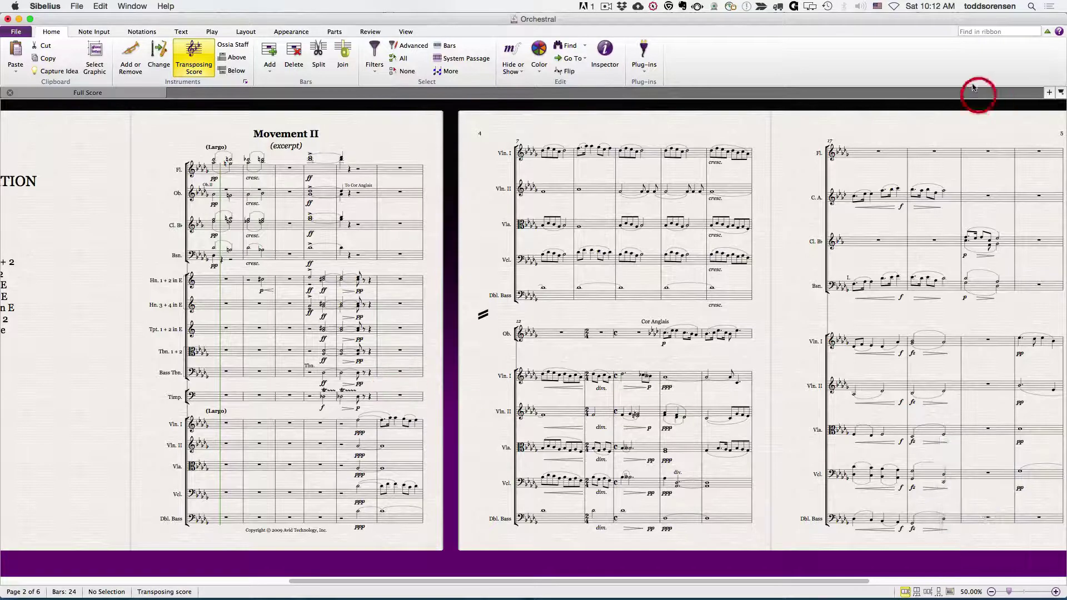
- Select bar 19 across the Clarinet and Bassoon staves, delete the music in it, and clear the selection
{"action": "left_click_drag", "start_coordinate": [906, 138], "coordinate": [578, 147]}
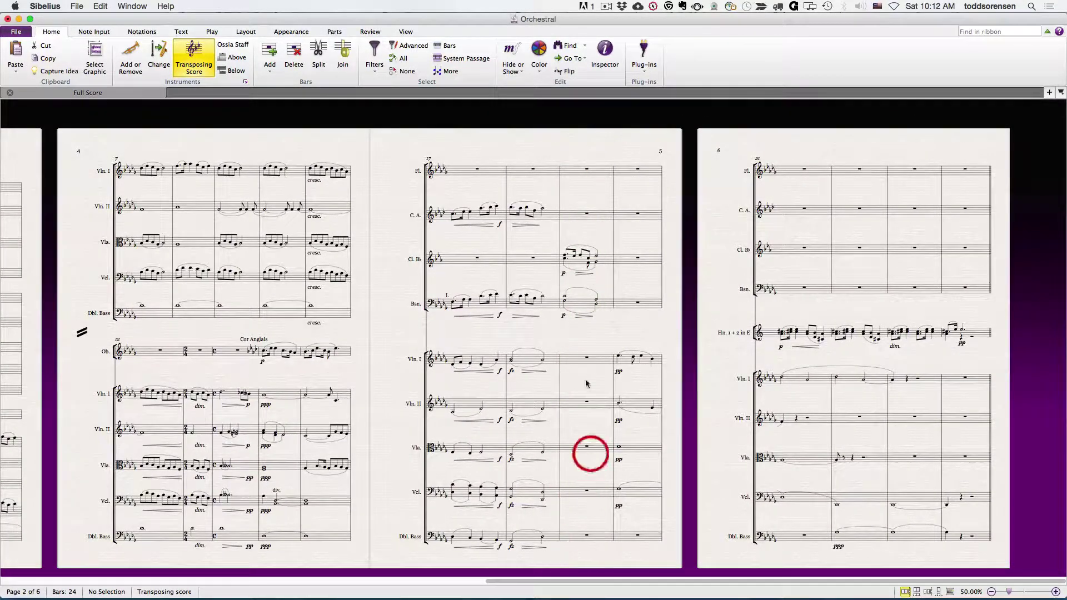
{"action": "left_click", "coordinate": [599, 266]}
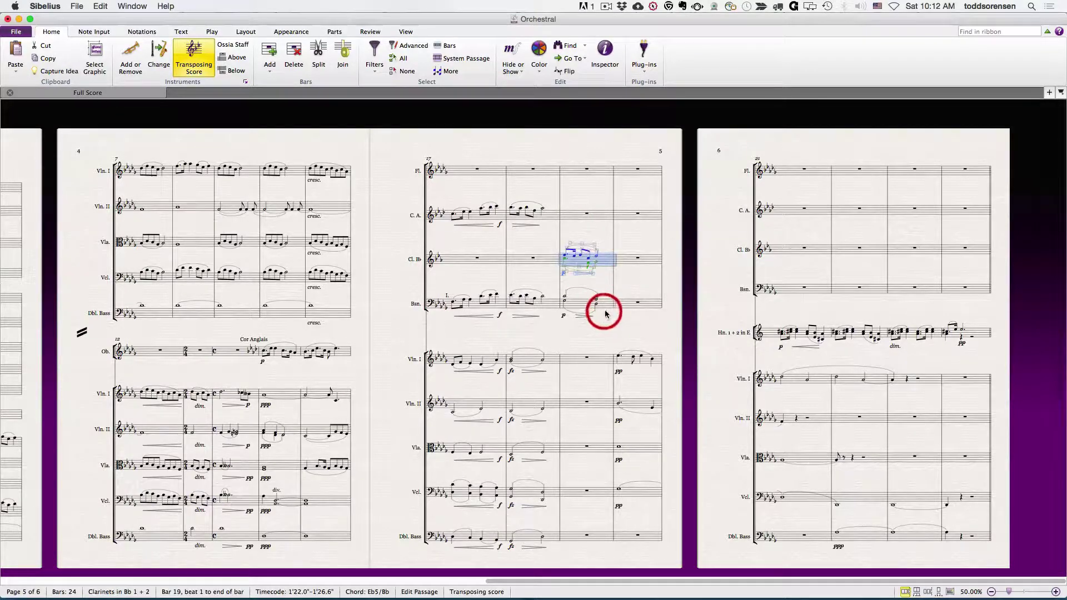
{"action": "left_click", "coordinate": [603, 303], "text": "shift"}
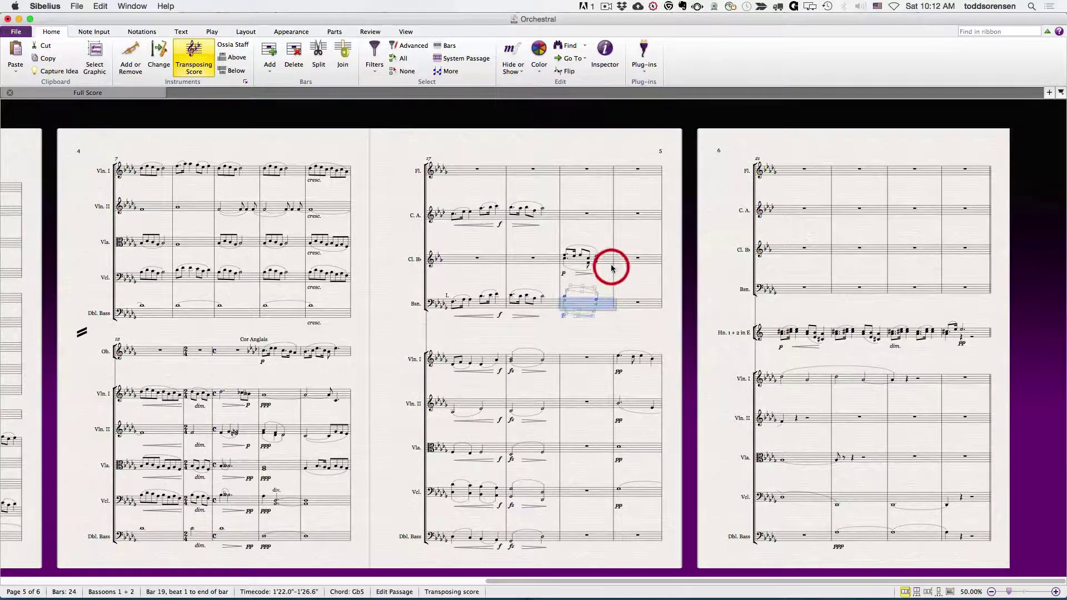
{"action": "left_click", "coordinate": [608, 259], "text": "shift"}
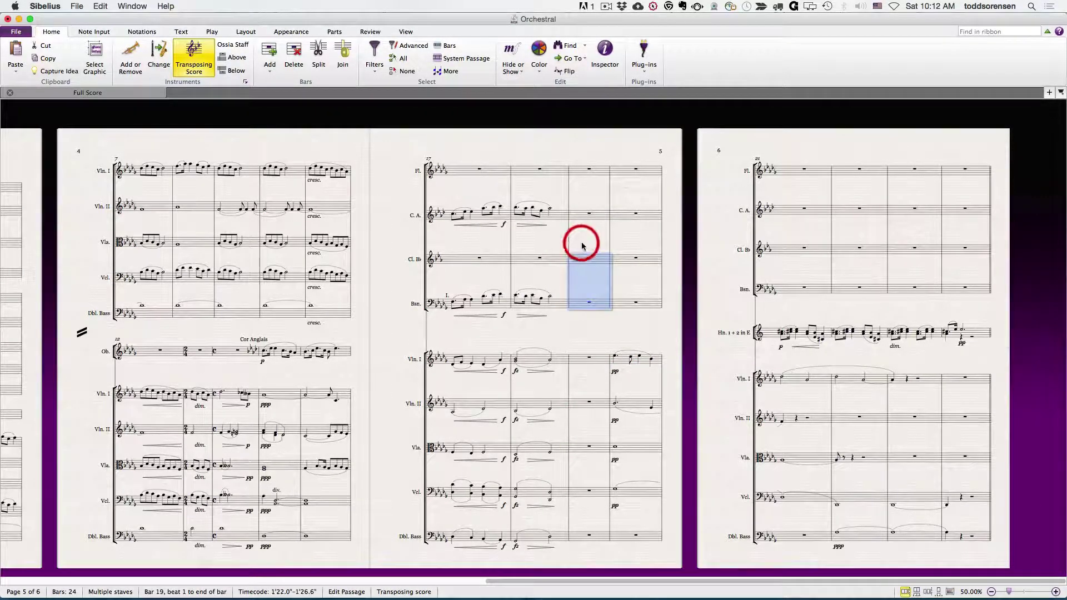
{"action": "left_click", "coordinate": [589, 145]}
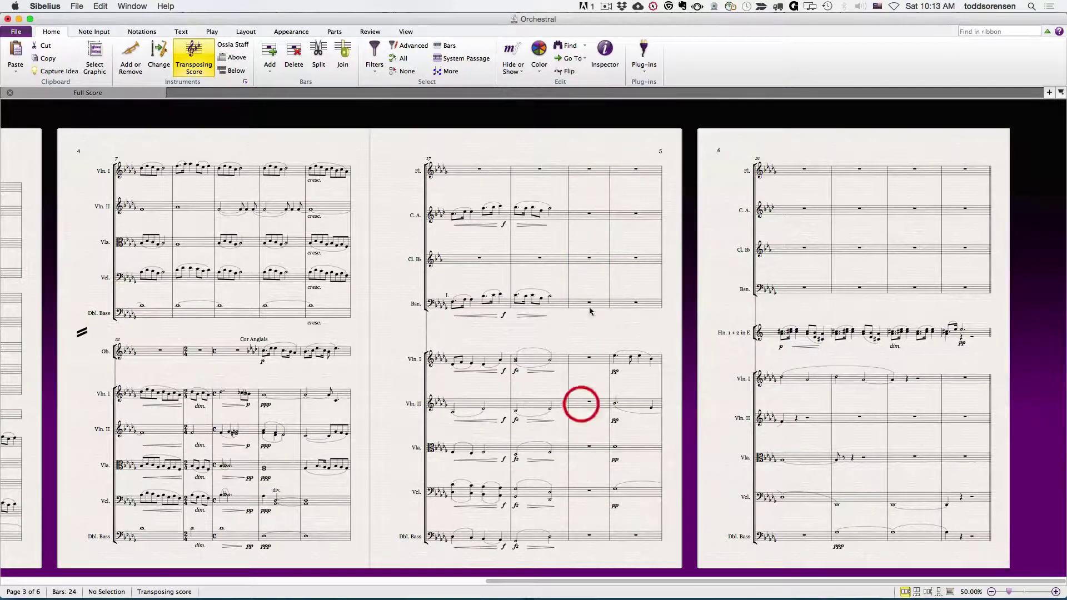
- Undo the deletion of the Clarinet and Bassoon music in bar 19 and clear the selection
{"action": "left_click", "coordinate": [585, 269]}
{"action": "key", "text": "super+v"}
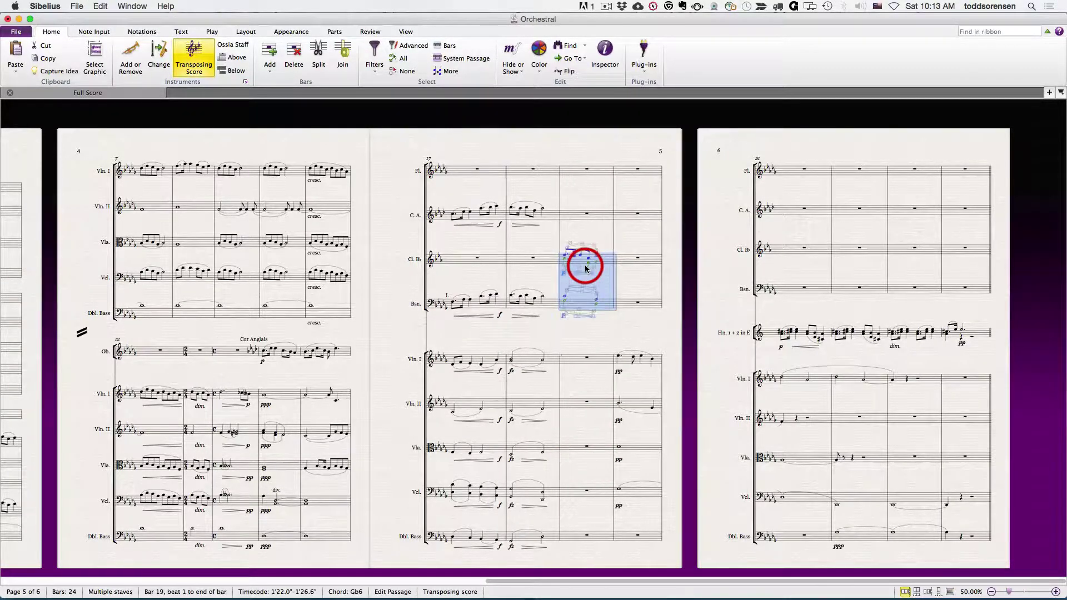
{"action": "left_click", "coordinate": [589, 131]}
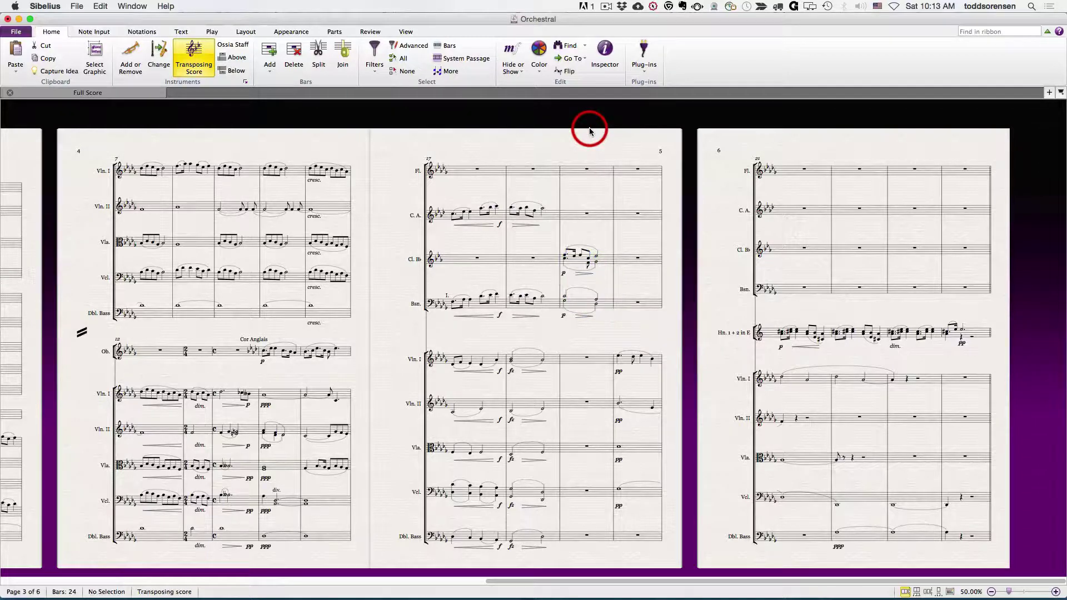
- Select bar 19 as a system passage, delete the entire bar from the score, and undo the deletion
{"action": "left_click", "coordinate": [577, 174], "text": "super"}
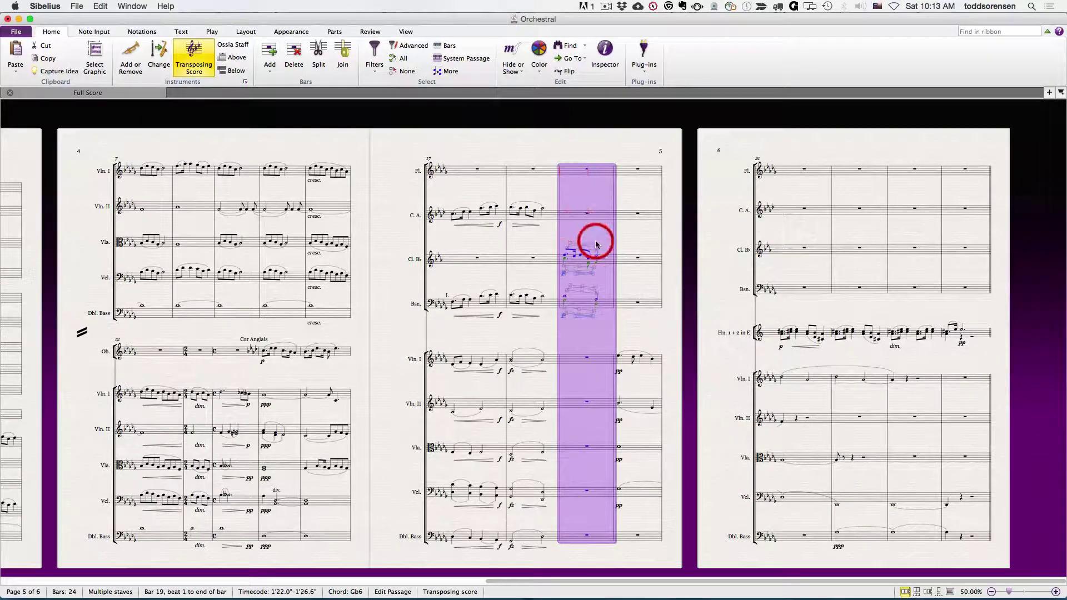
{"action": "key", "text": "Delete"}
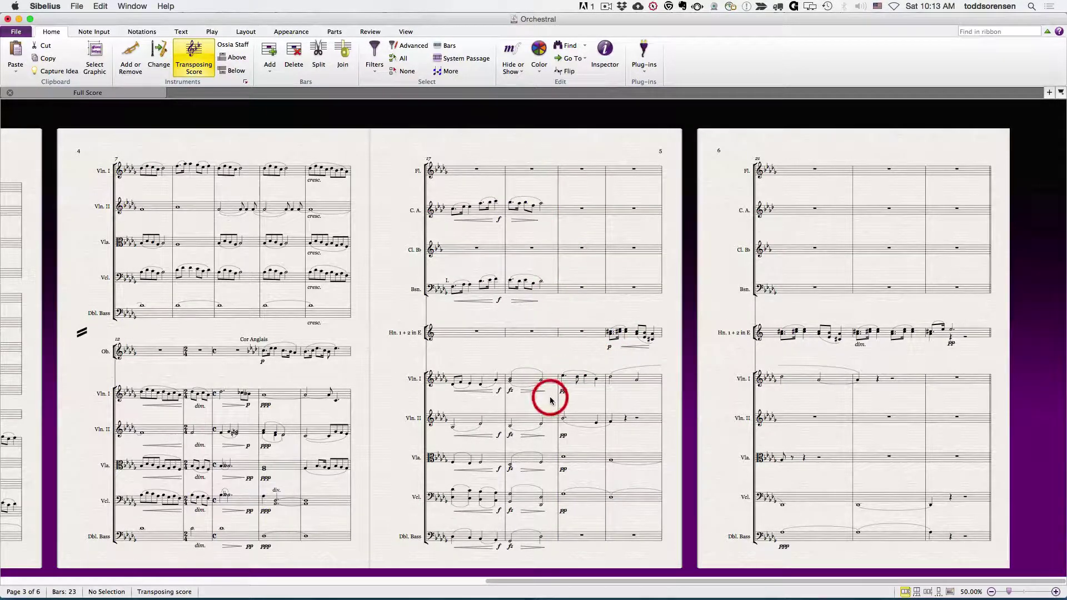
{"action": "key", "text": "super+z"}
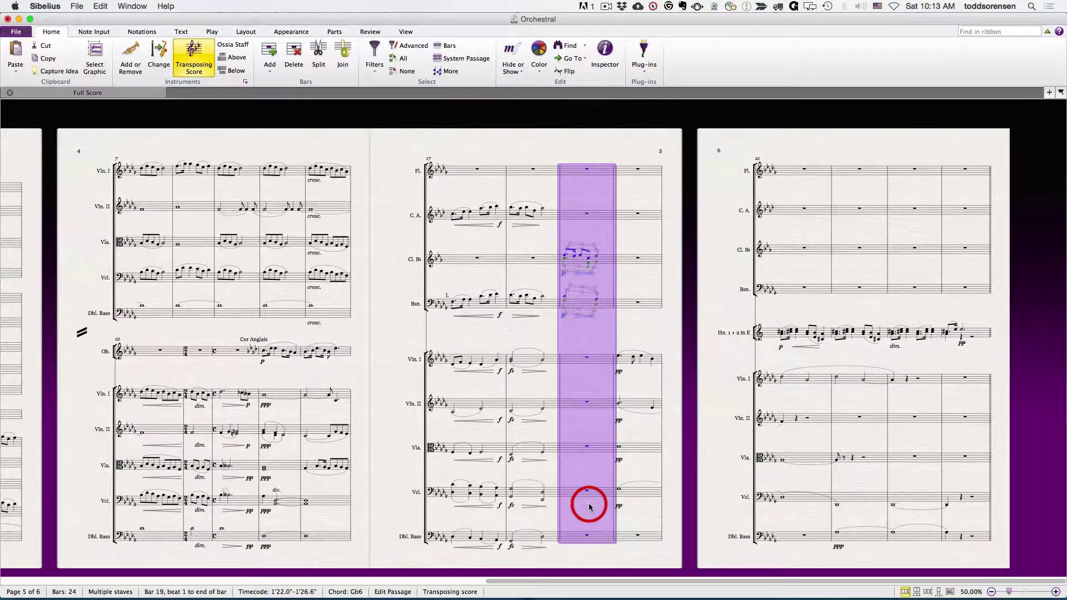
- Delete the system passage at bar 19 from the score, then undo the deletion and clear the selection
{"action": "key", "text": "Delete"}
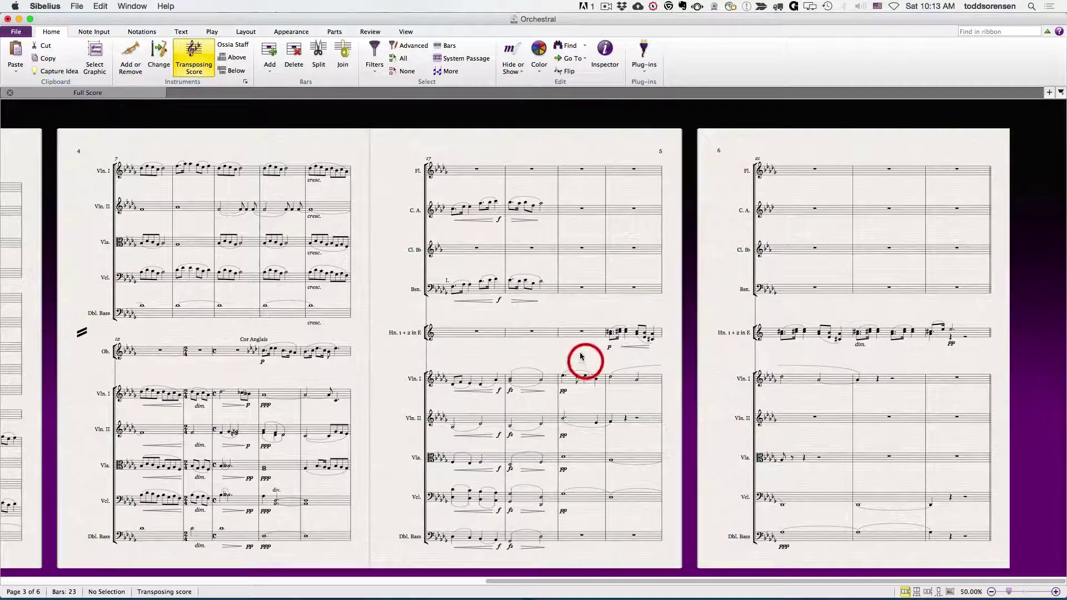
{"action": "key", "text": "super+z"}
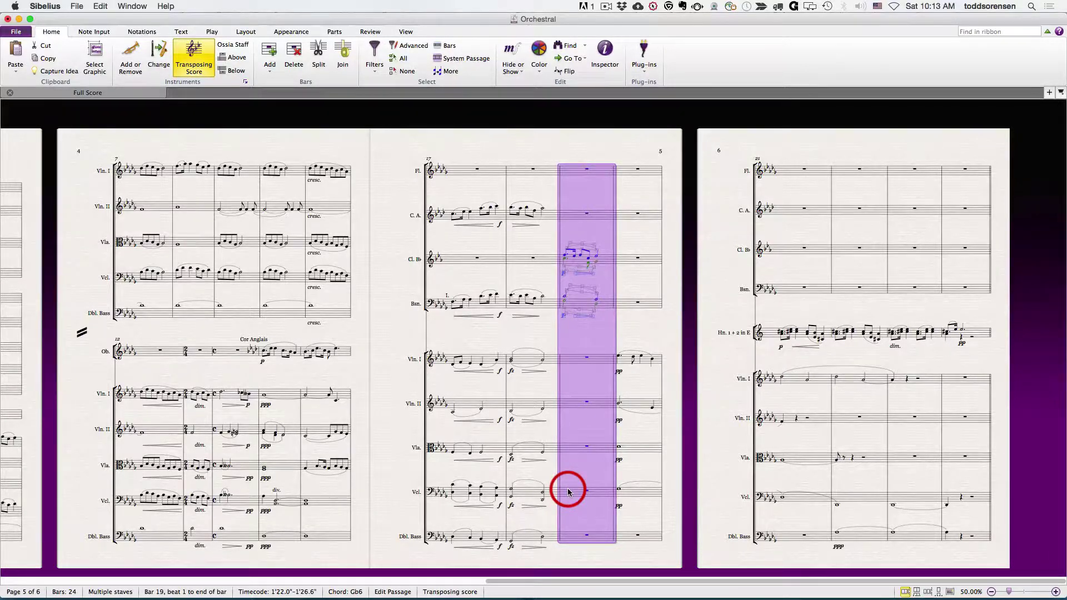
{"action": "key", "text": "Escape"}
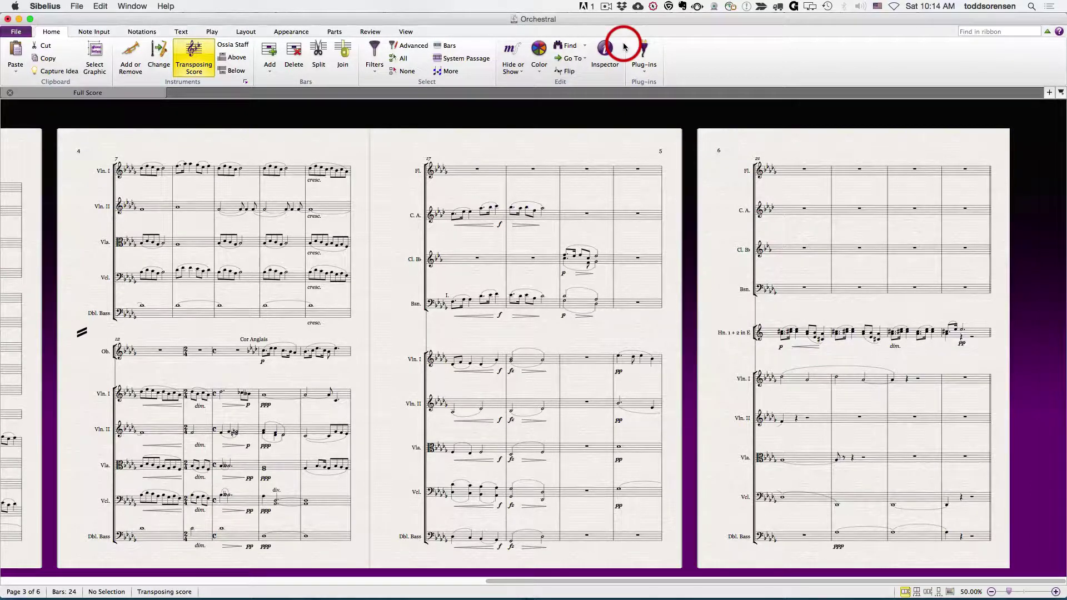
- Select bar 19 as a system passage across all staves and clear the selection
{"action": "left_click", "coordinate": [605, 262], "text": "super"}
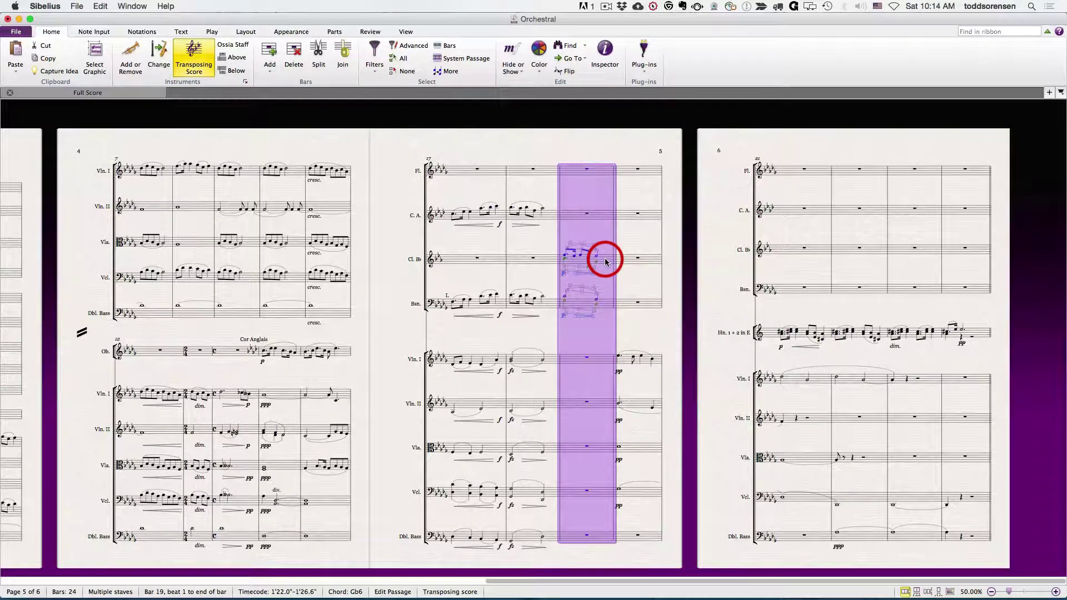
{"action": "left_click", "coordinate": [606, 262], "text": "super"}
{"action": "left_click", "coordinate": [606, 262], "text": "super"}
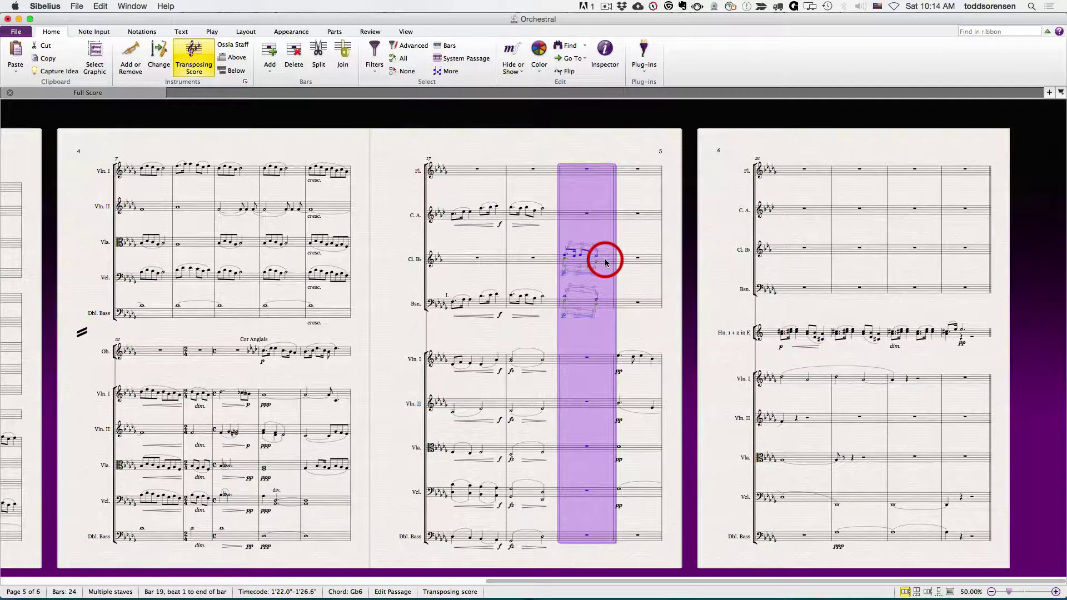
{"action": "left_click", "coordinate": [572, 186]}
- Select only the Clarinet's bar 19, delete the entire bar from the score with the Delete Bars command, and undo the deletion
{"action": "left_click", "coordinate": [608, 263]}
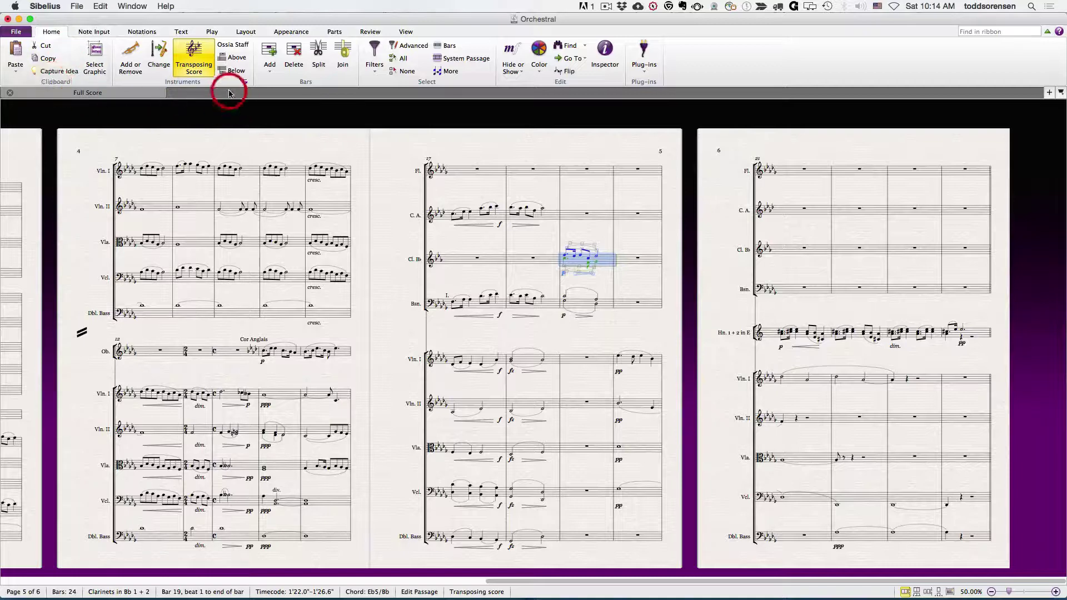
{"action": "left_click", "coordinate": [295, 51]}
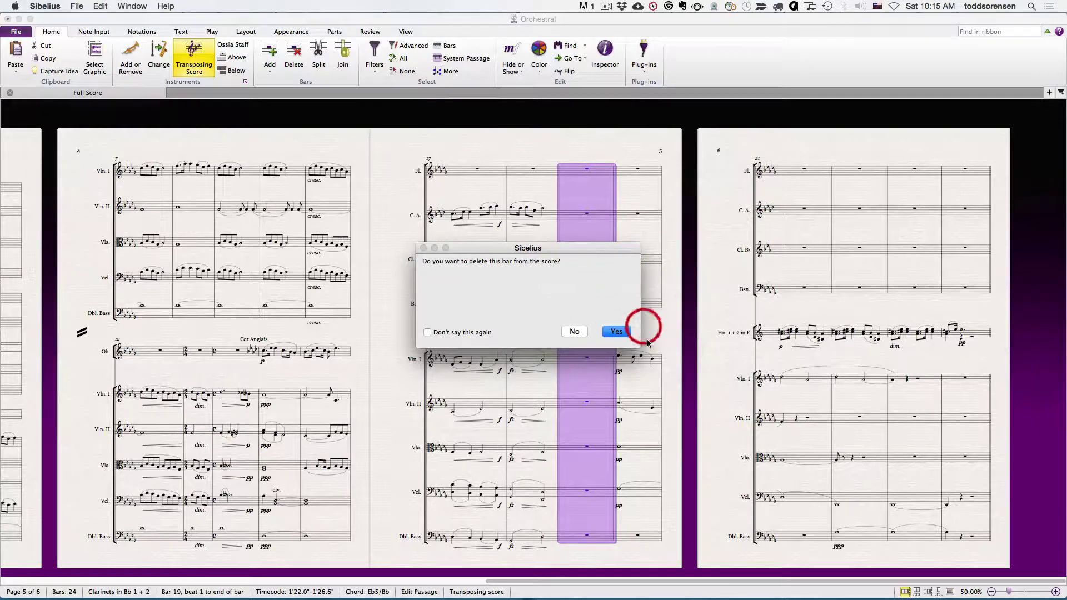
{"action": "left_click", "coordinate": [614, 329]}
{"action": "left_click", "coordinate": [618, 332]}
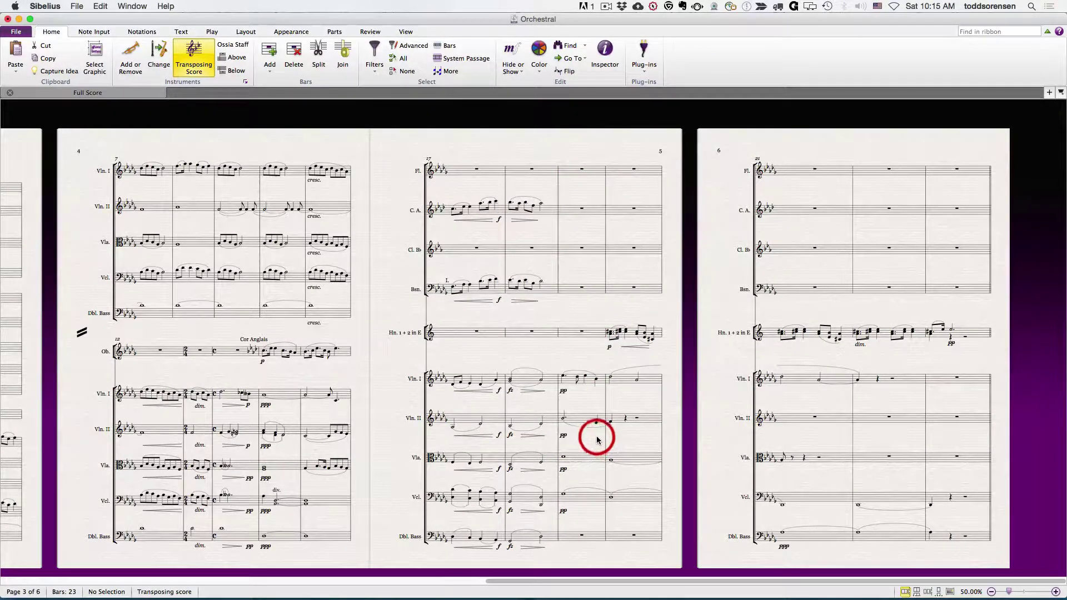
{"action": "key", "text": "cmd+z"}
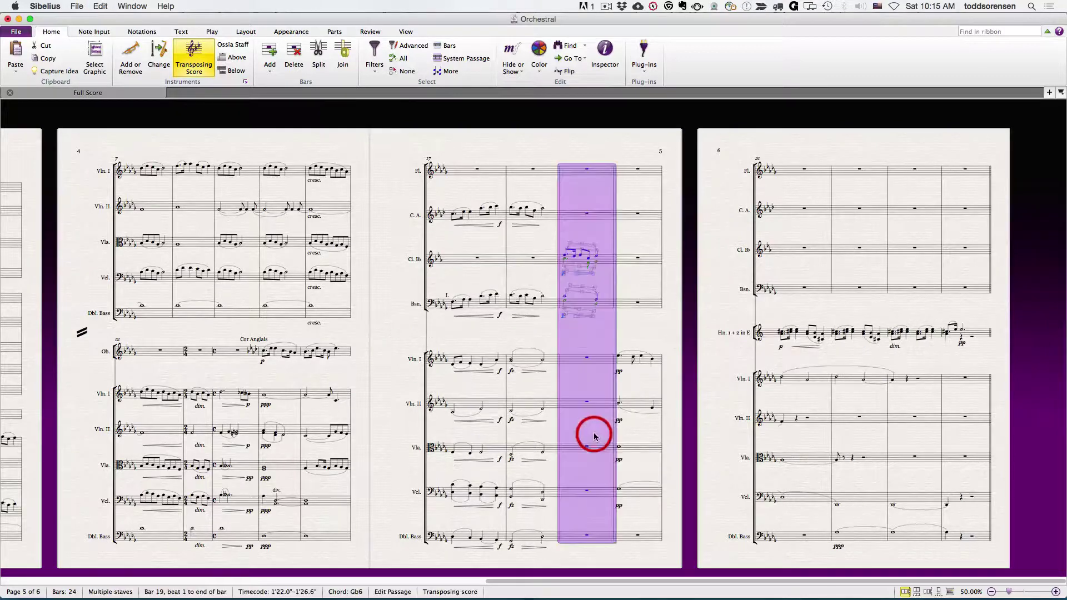
{"action": "left_click", "coordinate": [571, 316]}
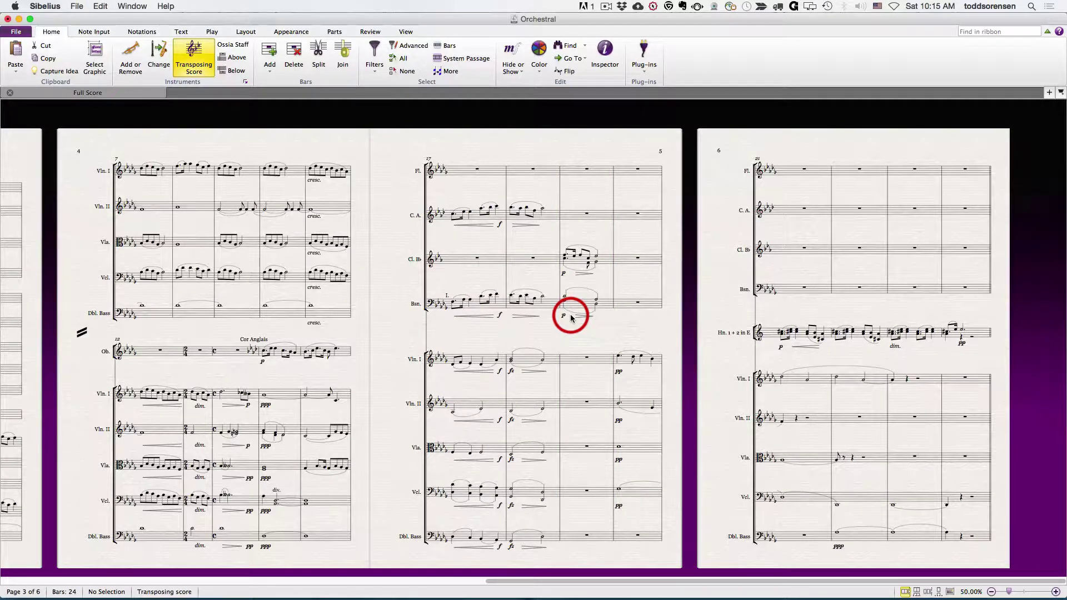
- Delete only the Clarinet music in bar 19 using a single-staff passage selection, then undo the deletion and clear the selection
{"action": "left_click", "coordinate": [602, 219]}
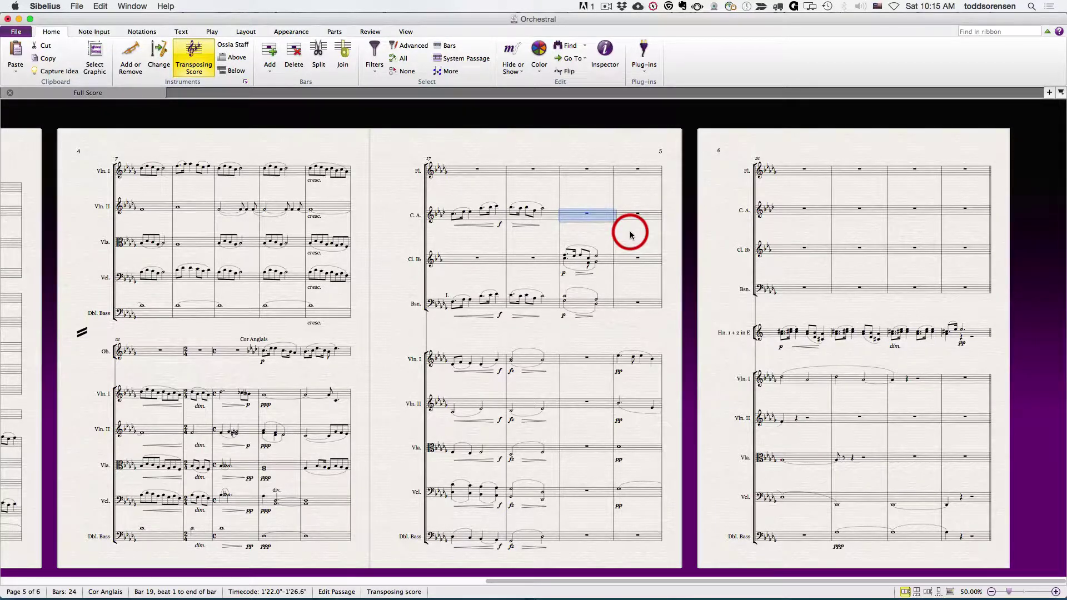
{"action": "left_click", "coordinate": [609, 259]}
{"action": "key", "text": "Delete"}
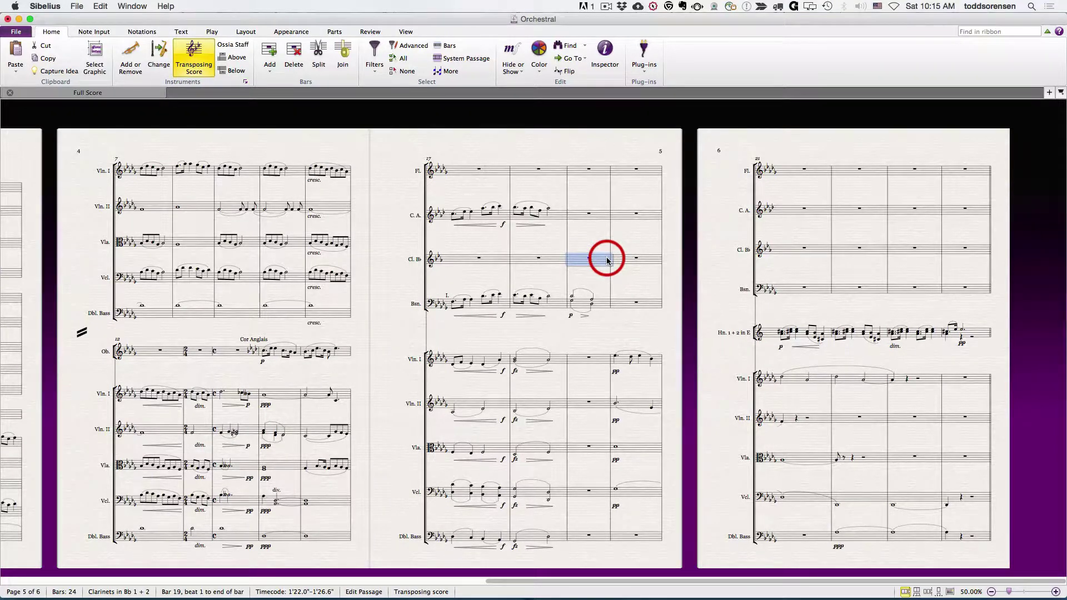
{"action": "key", "text": "super+z"}
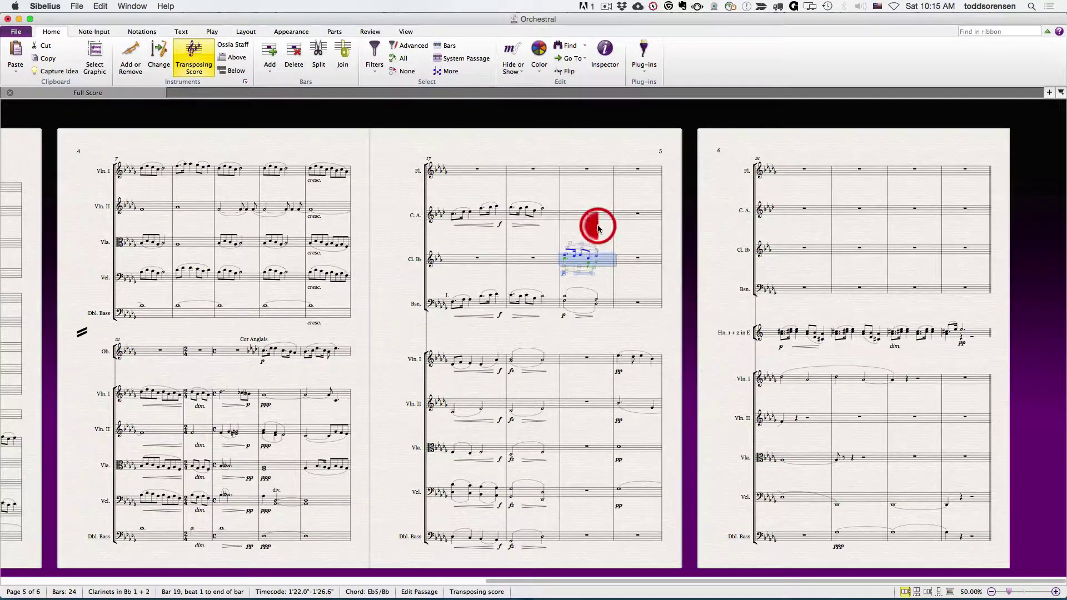
{"action": "key", "text": "Escape"}
- Reselect bar 19 of the Clarinet staff, remove the whole bar from every staff, and undo the removal
{"action": "left_click", "coordinate": [605, 261]}
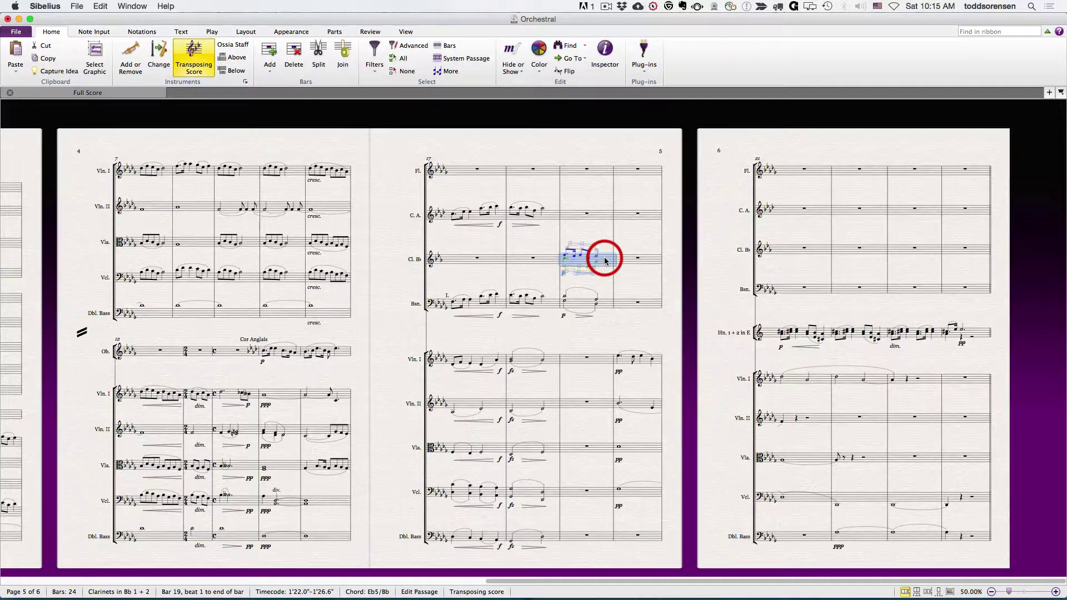
{"action": "key", "text": "super+BackSpace"}
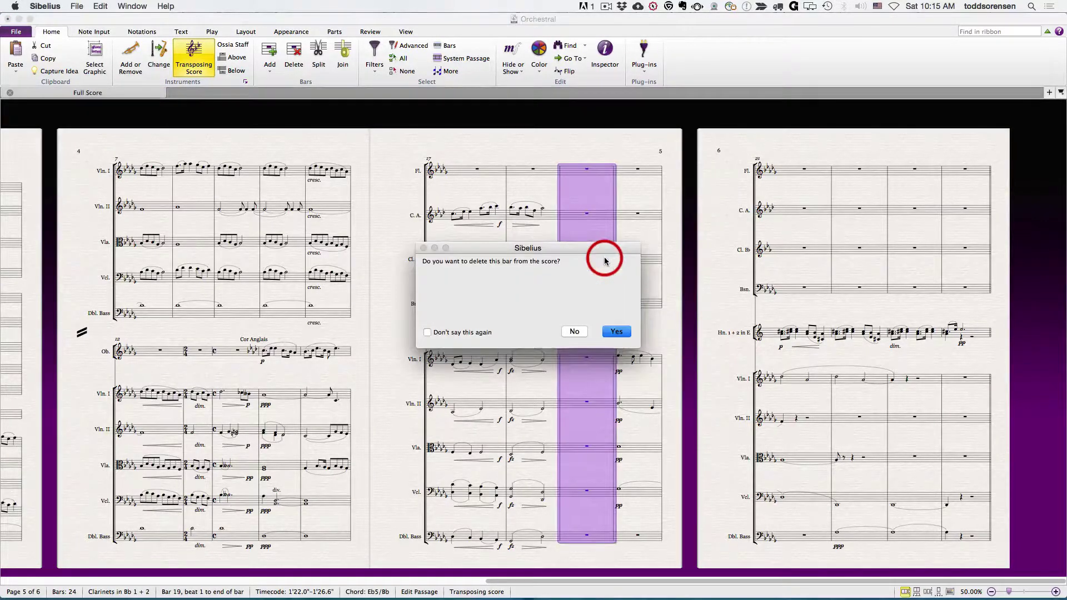
{"action": "left_click", "coordinate": [615, 332]}
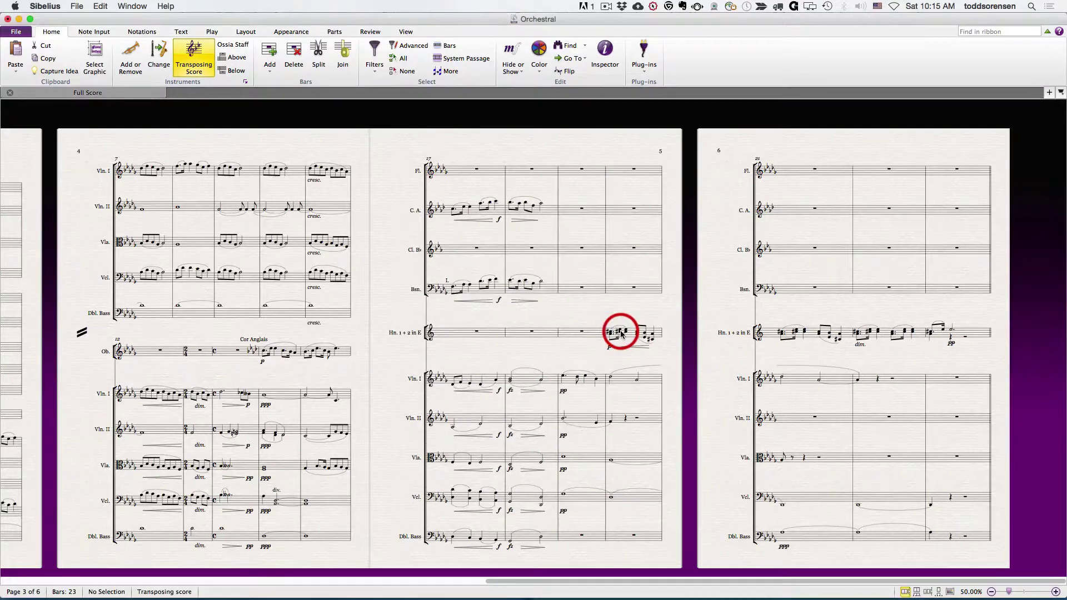
{"action": "key", "text": "super+z"}
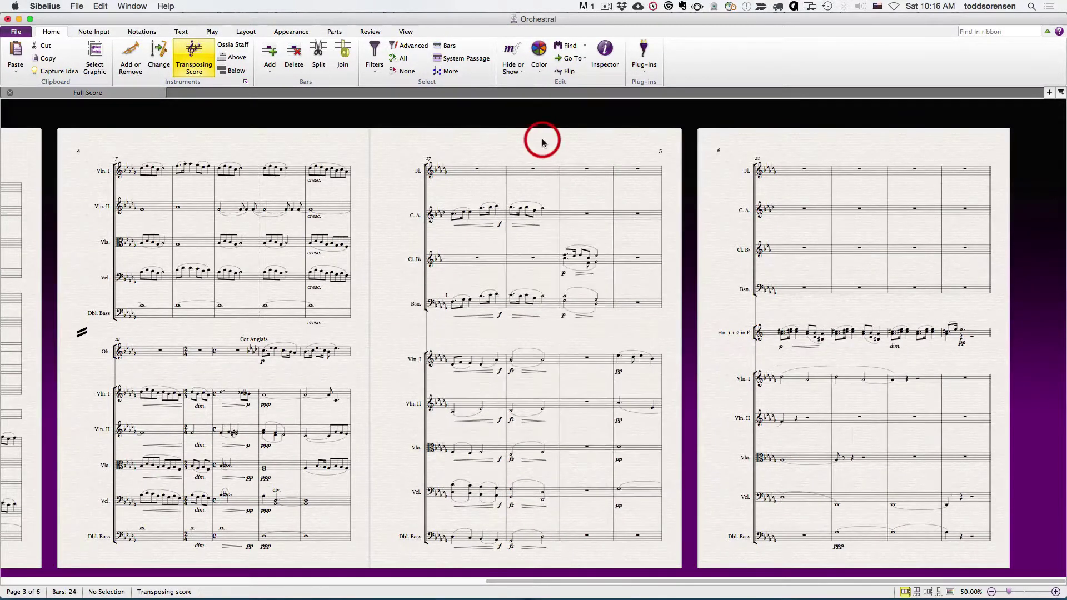